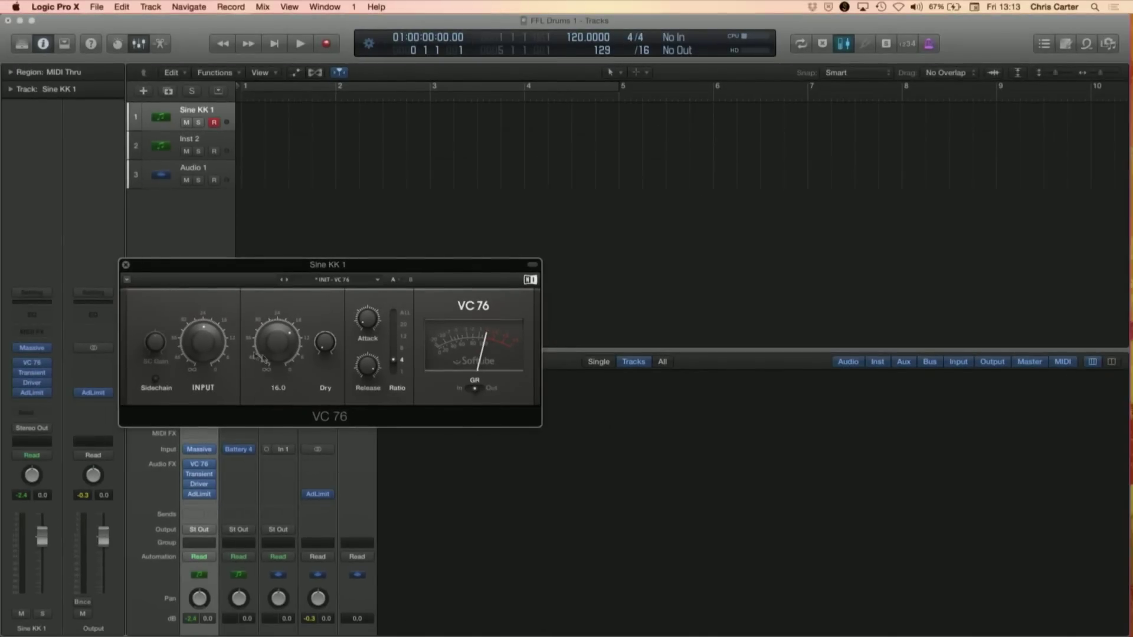
- Close VC 76, then review the Transient Master, Driver and Massive windows on the Sine KK 1 track and close them
left_click(126, 265)
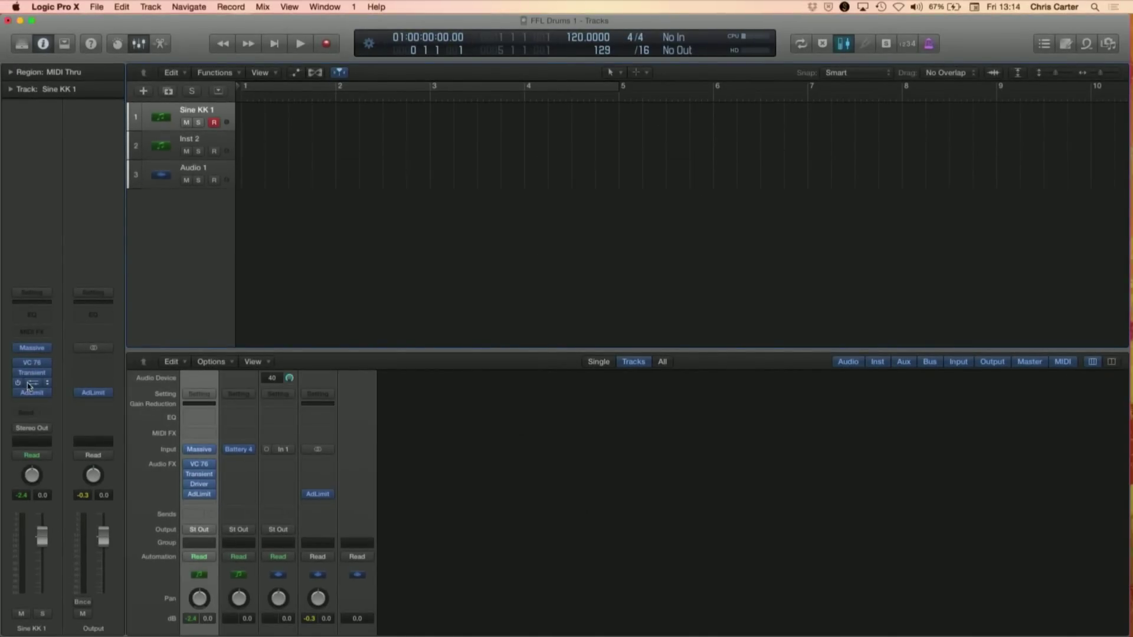
left_click(32, 374)
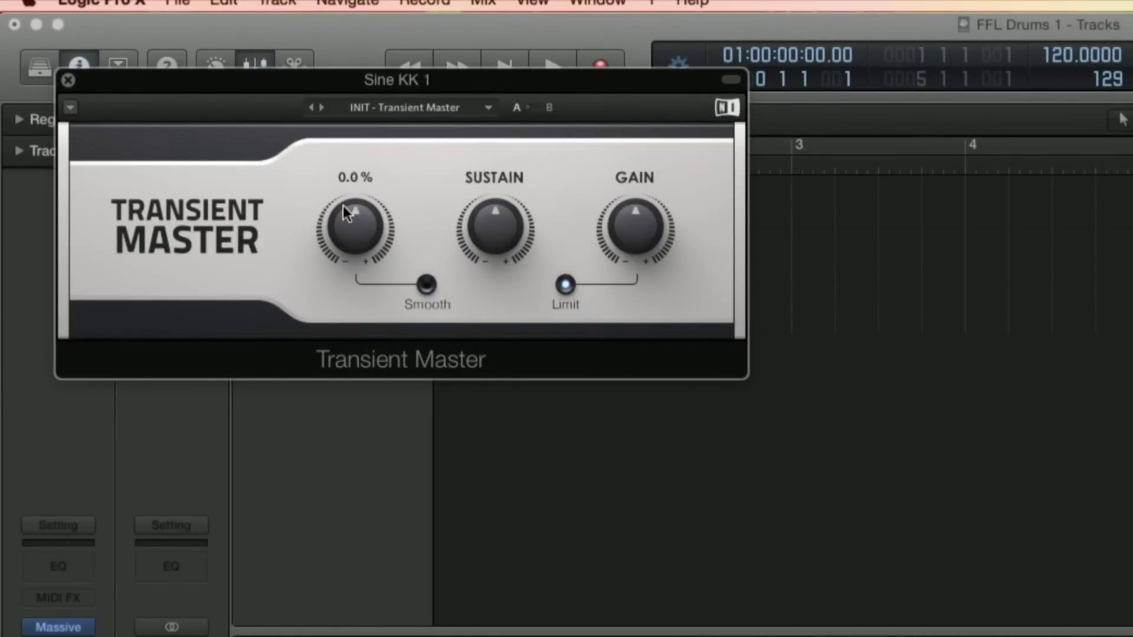
mouse_move(480, 213)
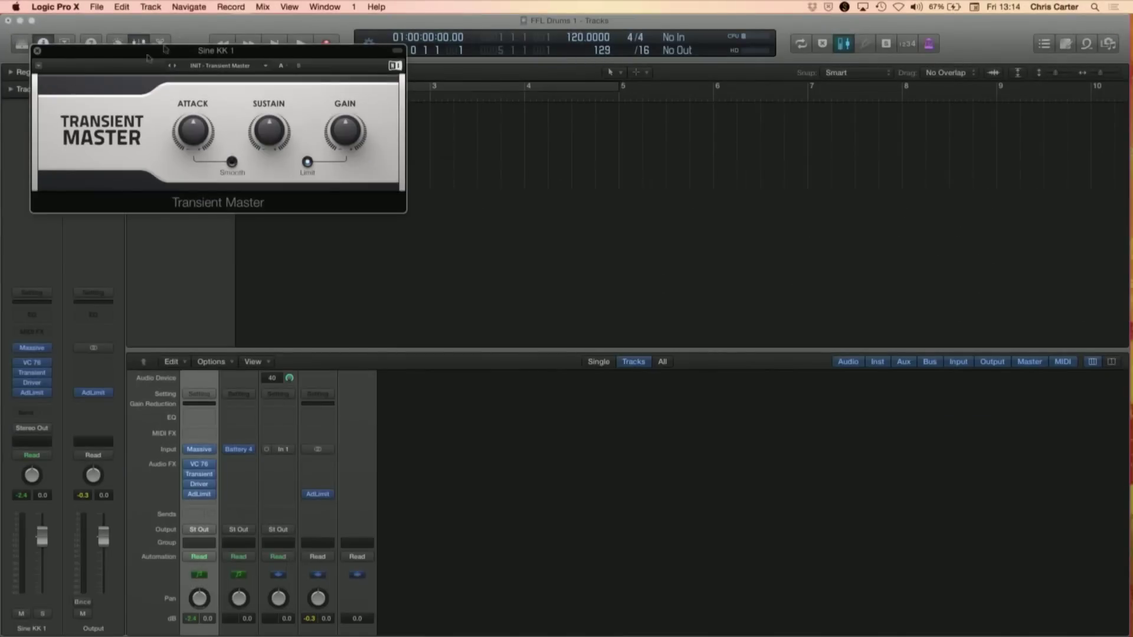
left_click(29, 383)
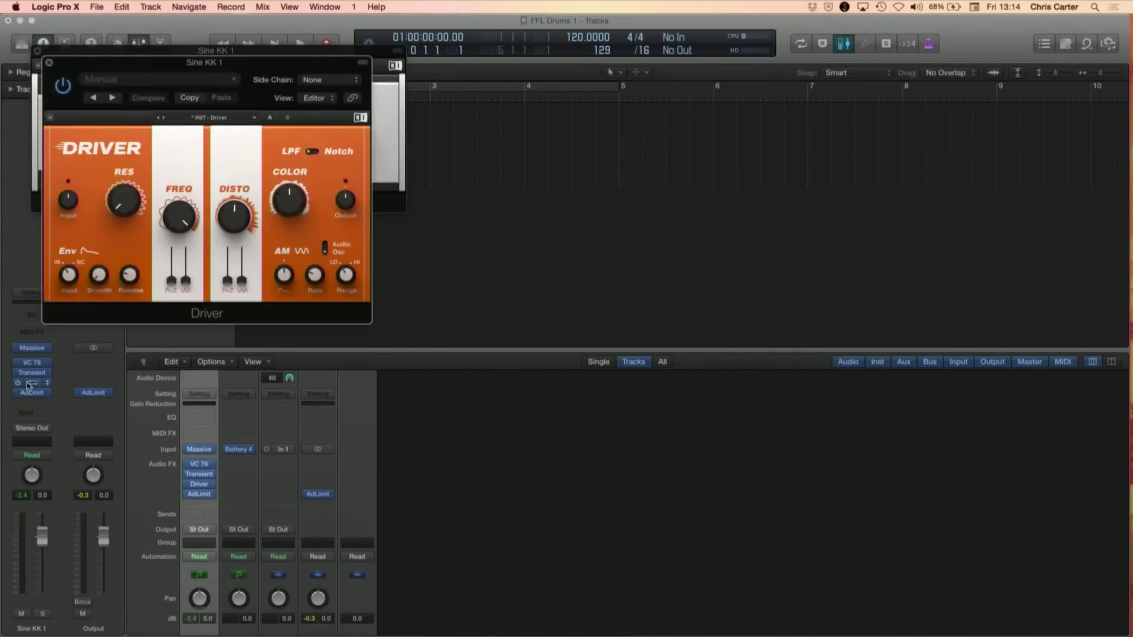
left_click(362, 63)
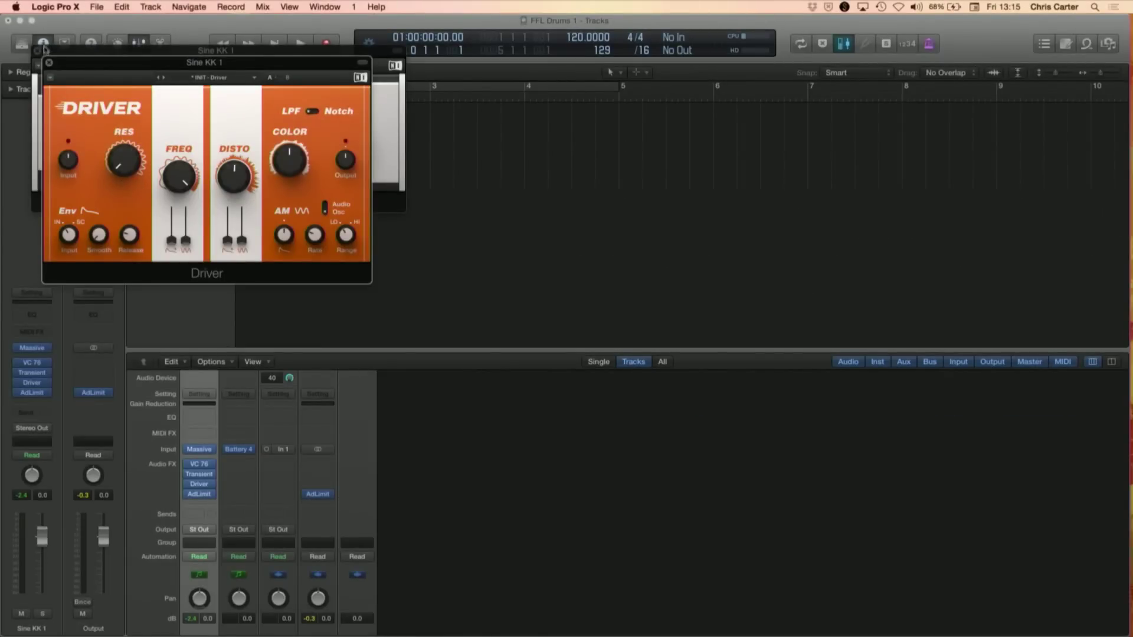
left_click(49, 63)
left_click(39, 51)
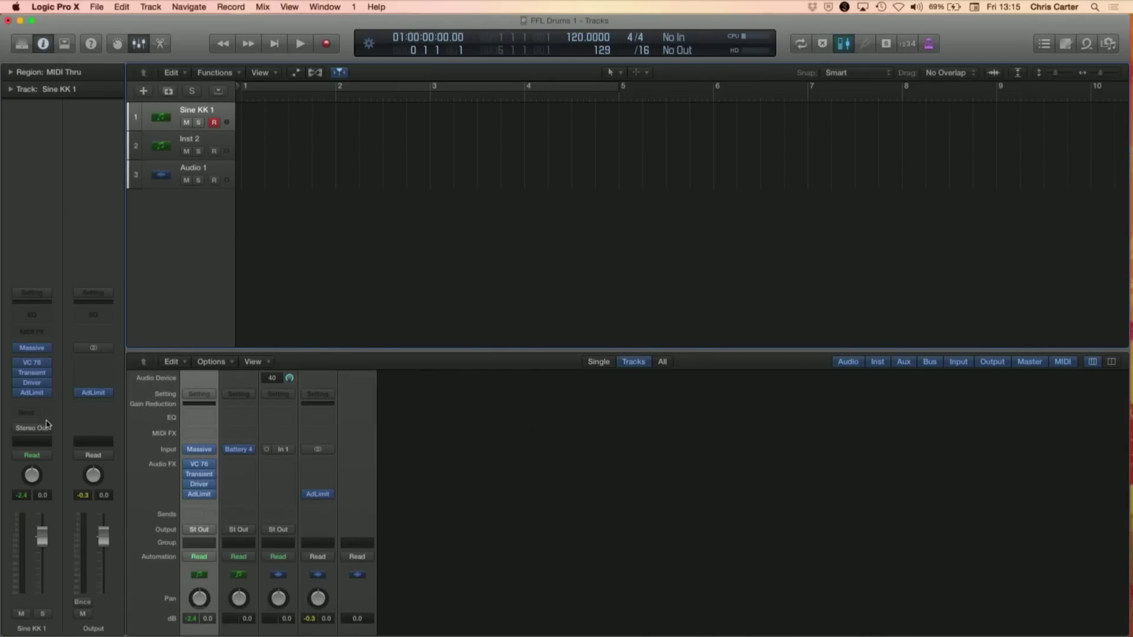
left_click(32, 347)
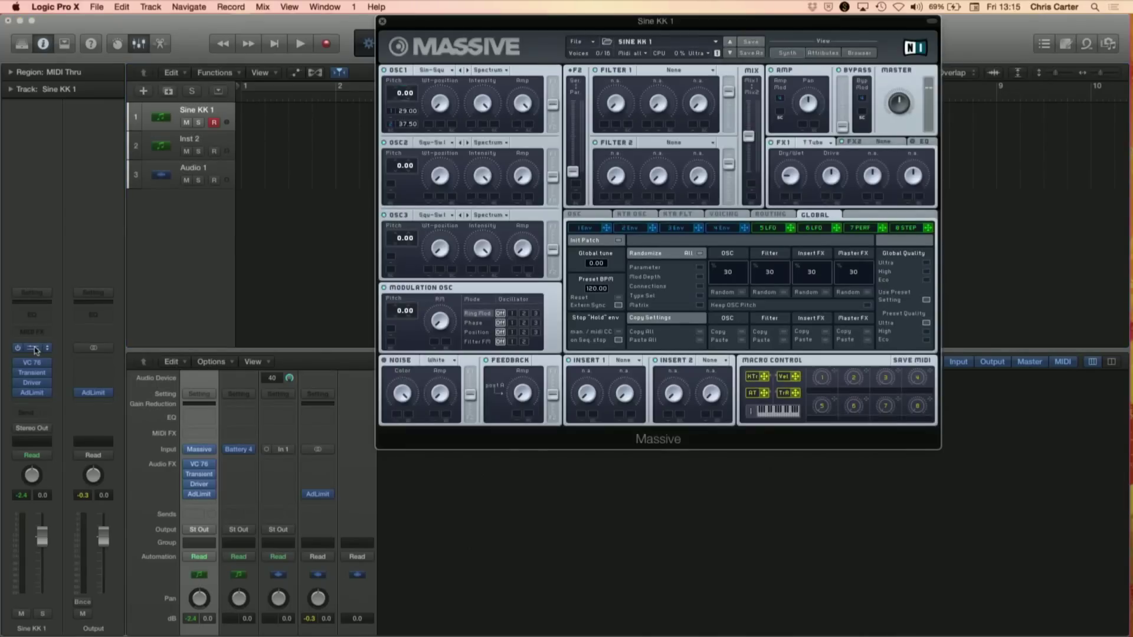
left_click(382, 21)
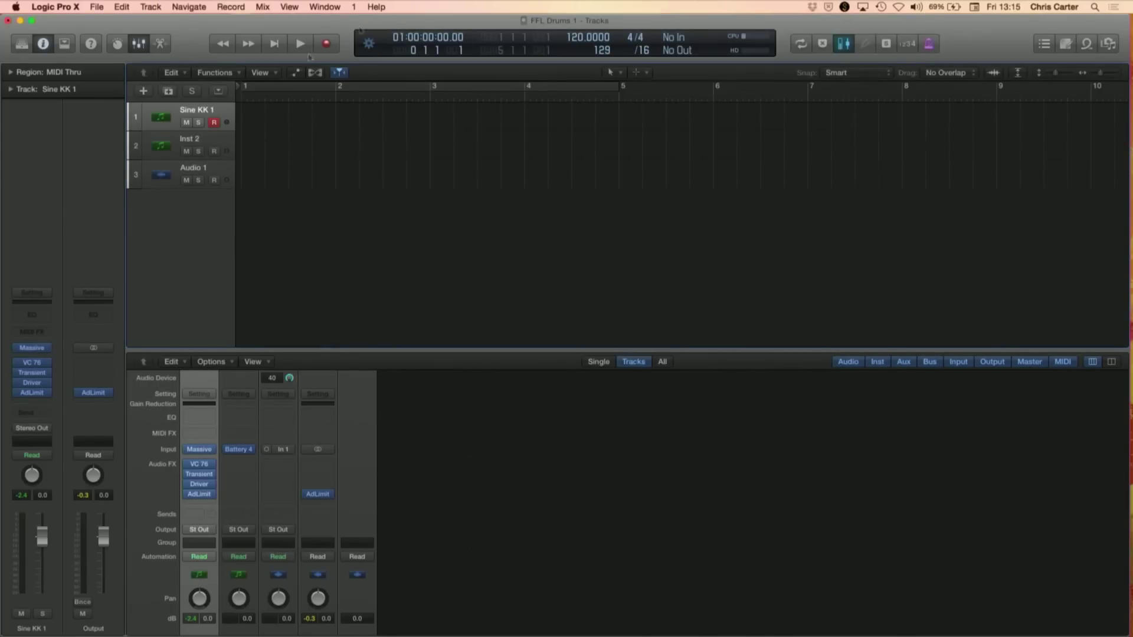
- Bypass the VC 76, Transient Master, Driver and AdLimit effects on the Sine KK 1 channel strip
left_click(17, 362)
left_click(18, 372)
left_click(18, 383)
left_click(18, 392)
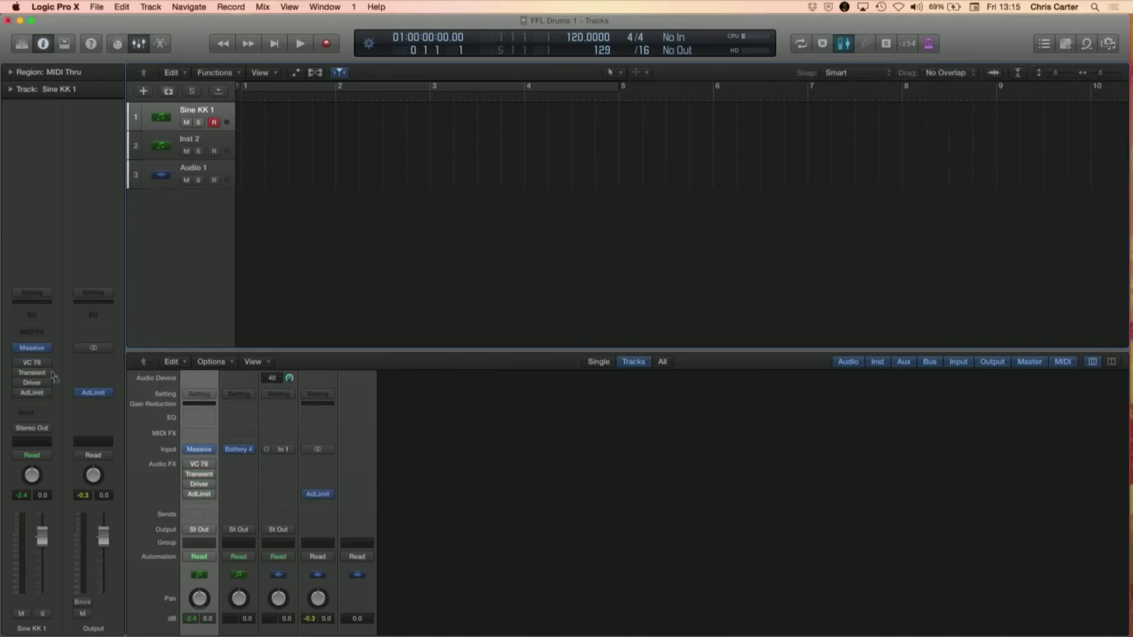
- Open the Massive instrument on the Sine KK 1 track and start a new sound
left_click(32, 350)
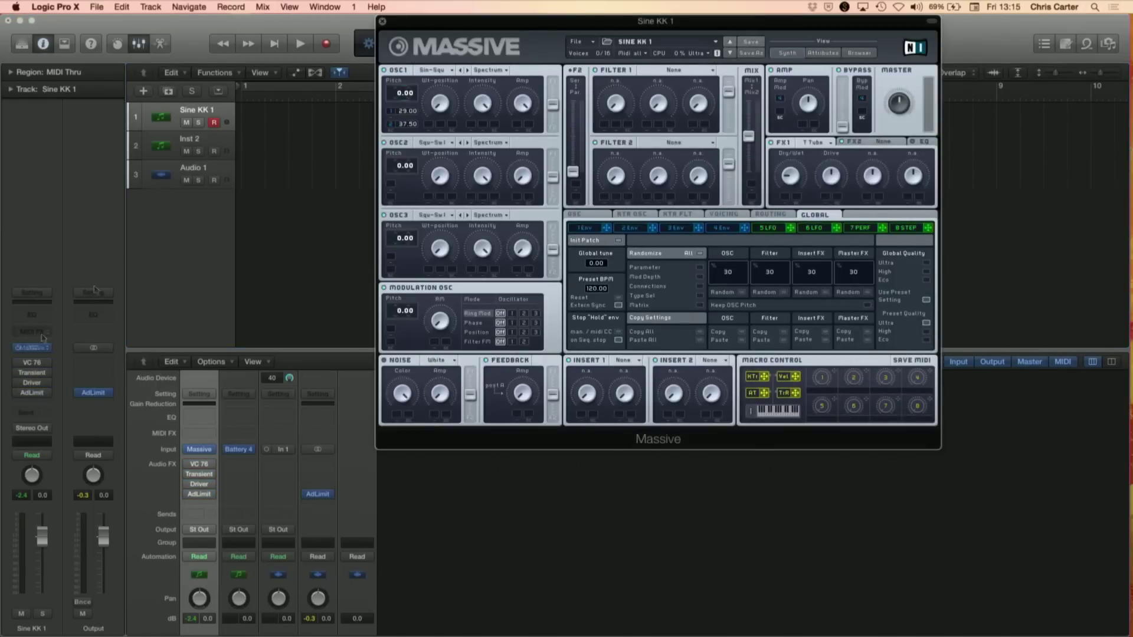
left_click(591, 45)
left_click(587, 43)
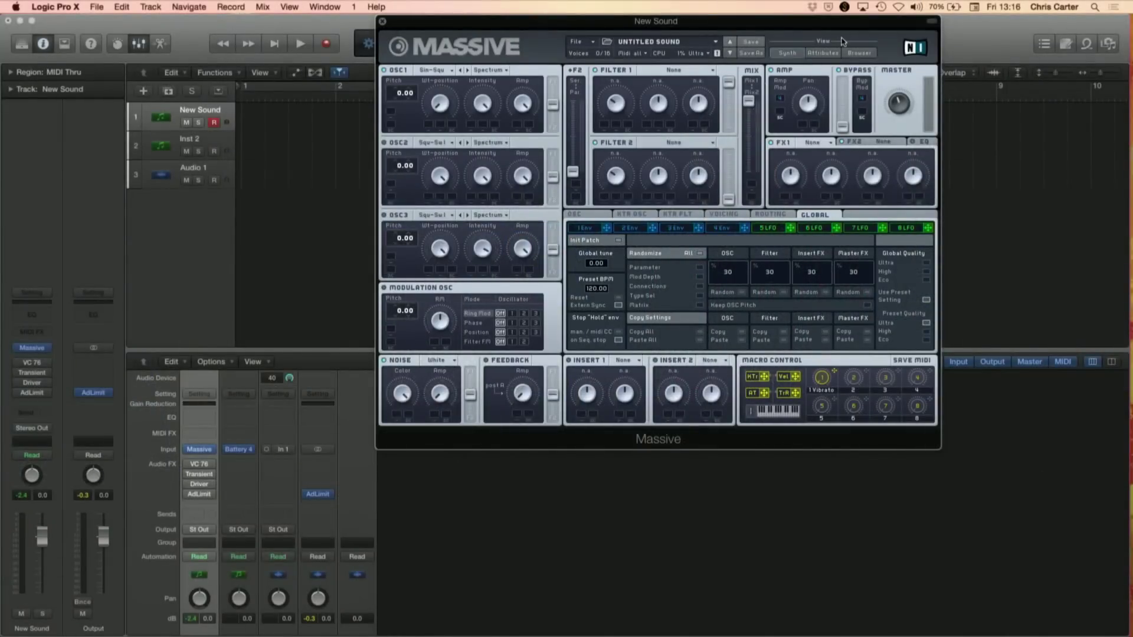
- Shape envelope 4 with a faster attack, its decay level lowered to zero and an adjusted decay time
left_click(724, 230)
left_click_drag(635, 331, 637, 382)
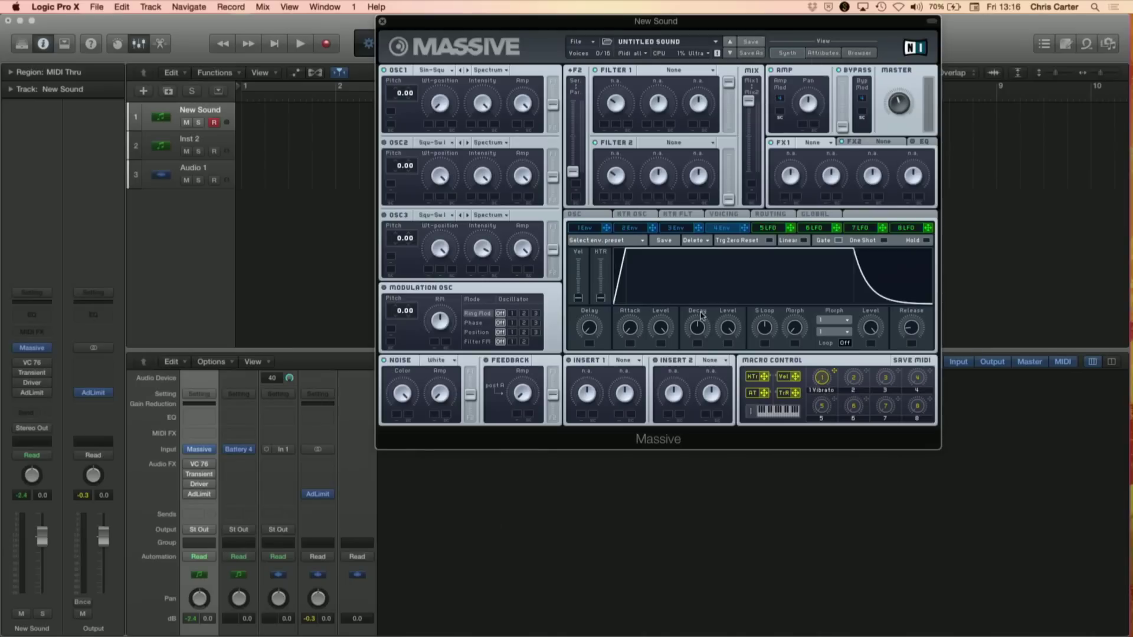
left_click_drag(728, 326, 729, 399)
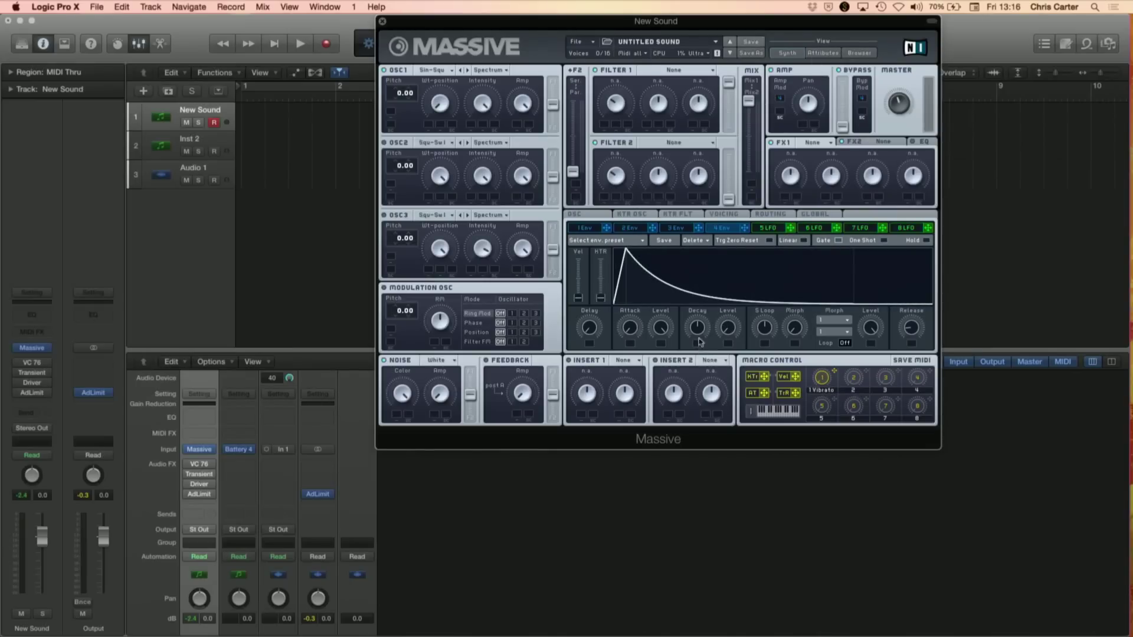
left_click_drag(700, 332, 699, 326)
- Enable Restart via Gate for the oscillator phases, try shifting Osc1's phase and return it to 0
left_click(583, 217)
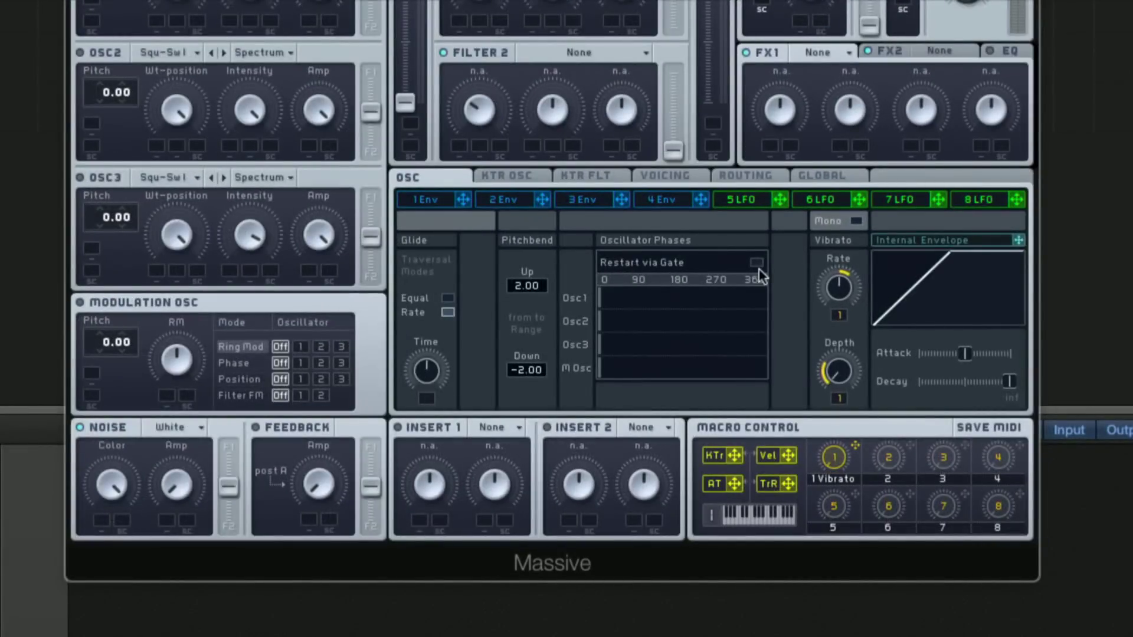
left_click(758, 263)
mouse_move(598, 306)
left_mouse_down()
mouse_move(626, 307)
mouse_move(596, 306)
left_mouse_up()
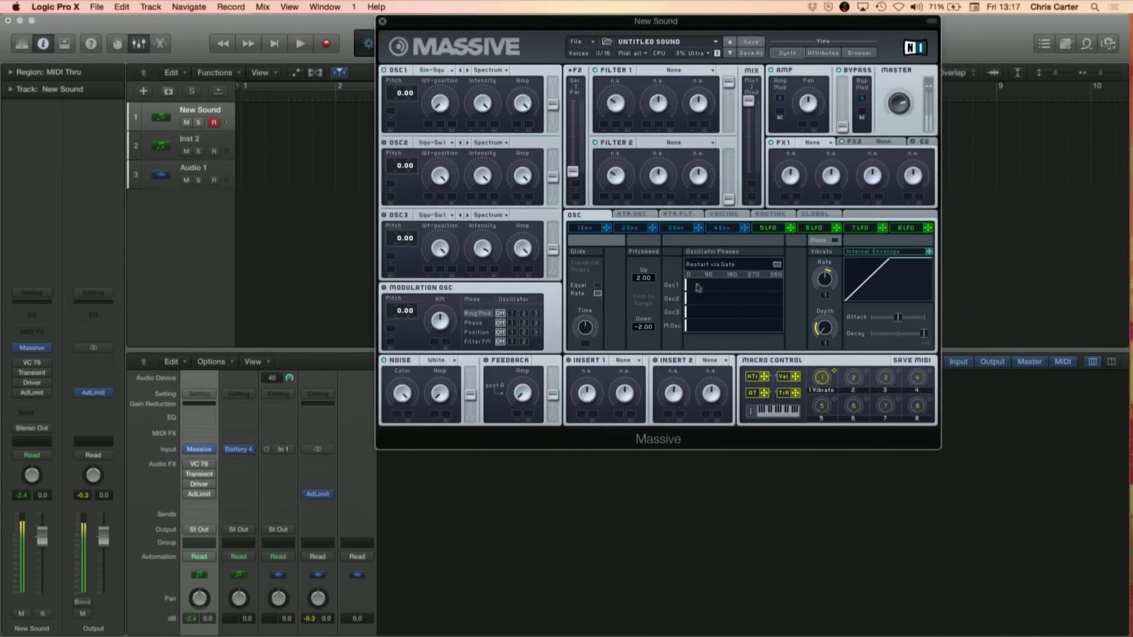
left_click_drag(687, 288, 710, 288)
left_click_drag(709, 288, 664, 288)
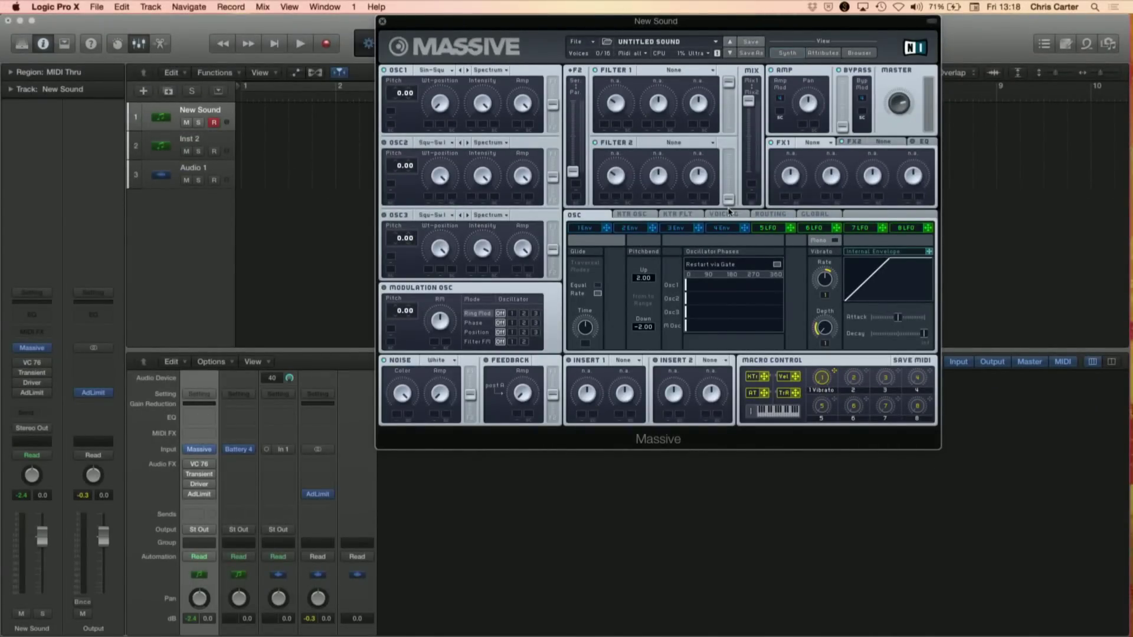
- Assign envelope 1 to OSC1's pitch and set its modulation amount to 40.00
left_click(721, 228)
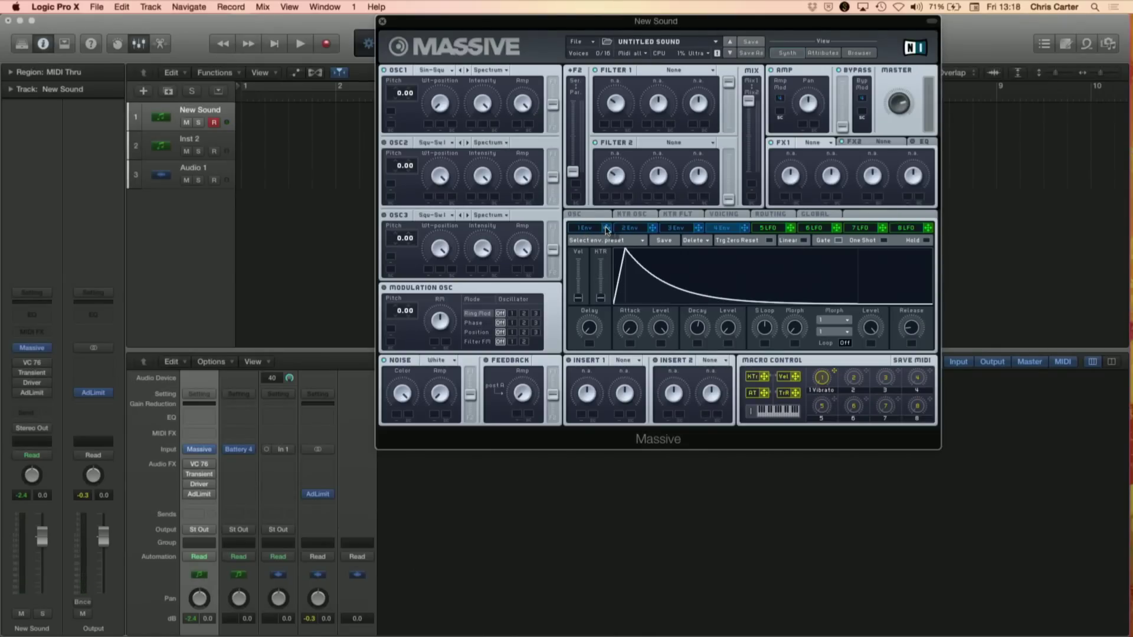
left_click_drag(389, 114, 391, 114)
left_click_drag(393, 113, 392, 71)
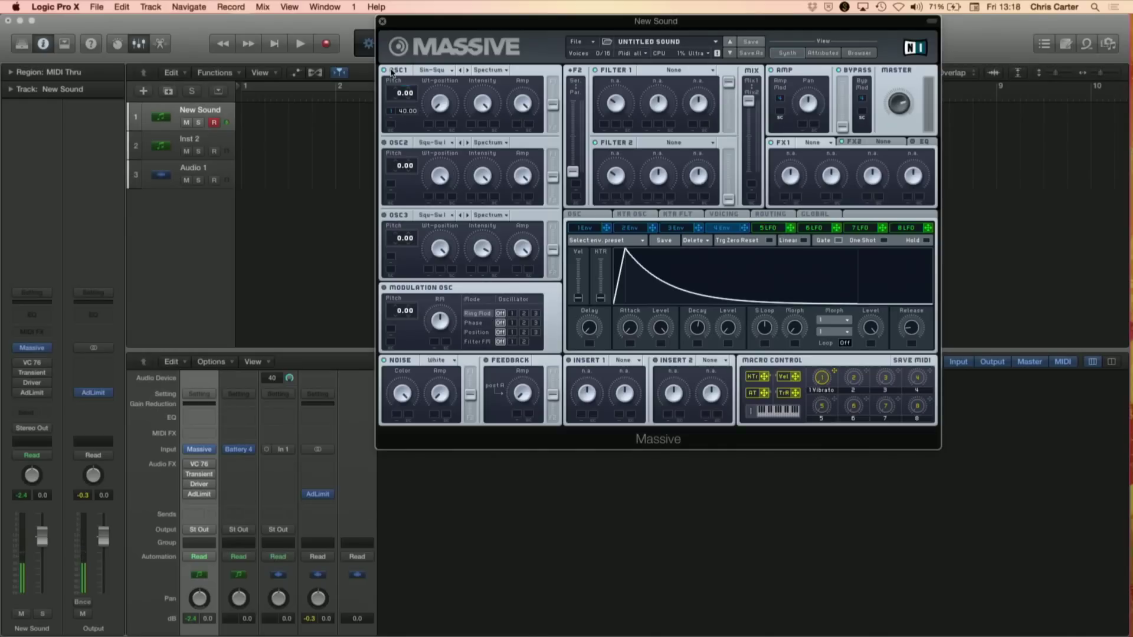
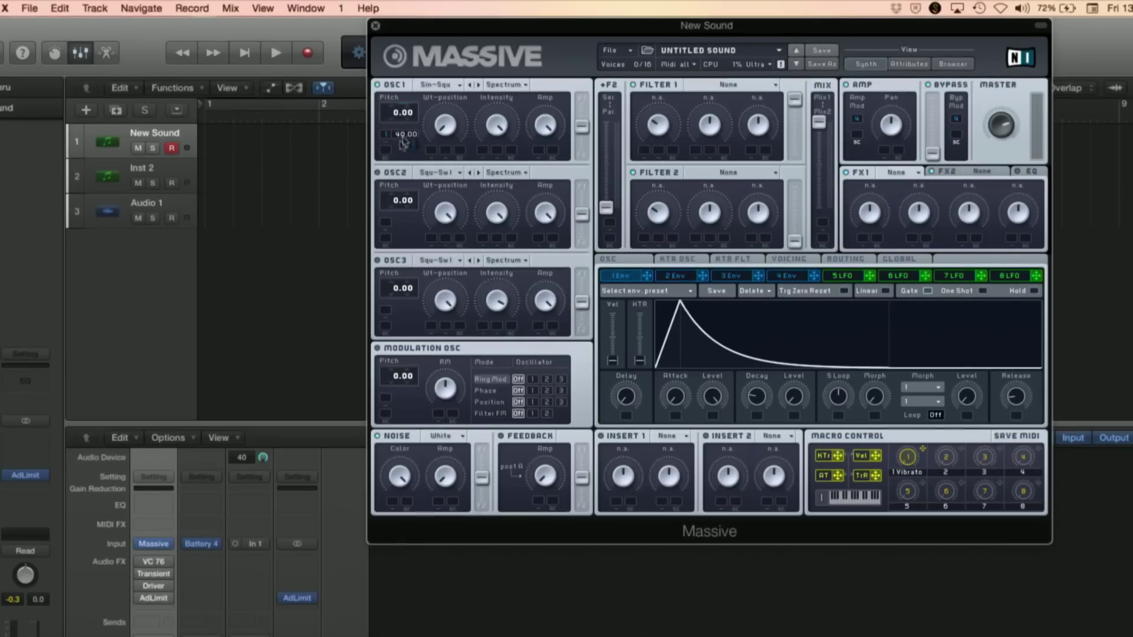
- Modulate OSC1's pitch with envelope 2 by 31.50, giving the envelope zero decay level, a faster attack and a shorter decay
left_click_drag(385, 154, 386, 113)
left_click(688, 278)
left_click_drag(789, 403, 795, 499)
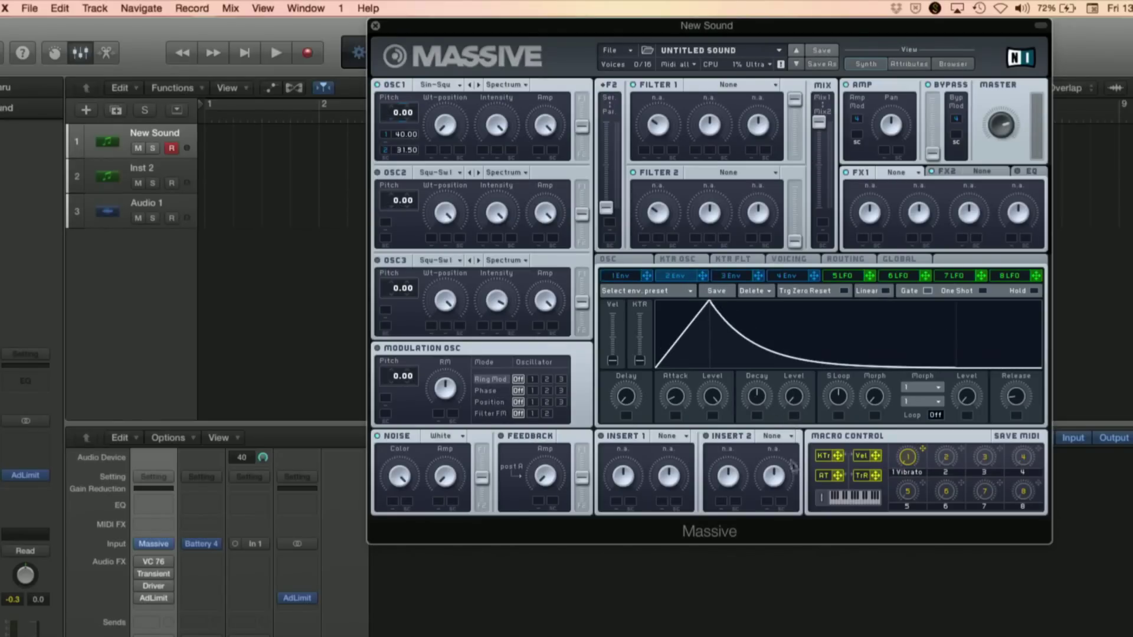
left_click_drag(672, 406, 676, 455)
left_click_drag(757, 396, 755, 430)
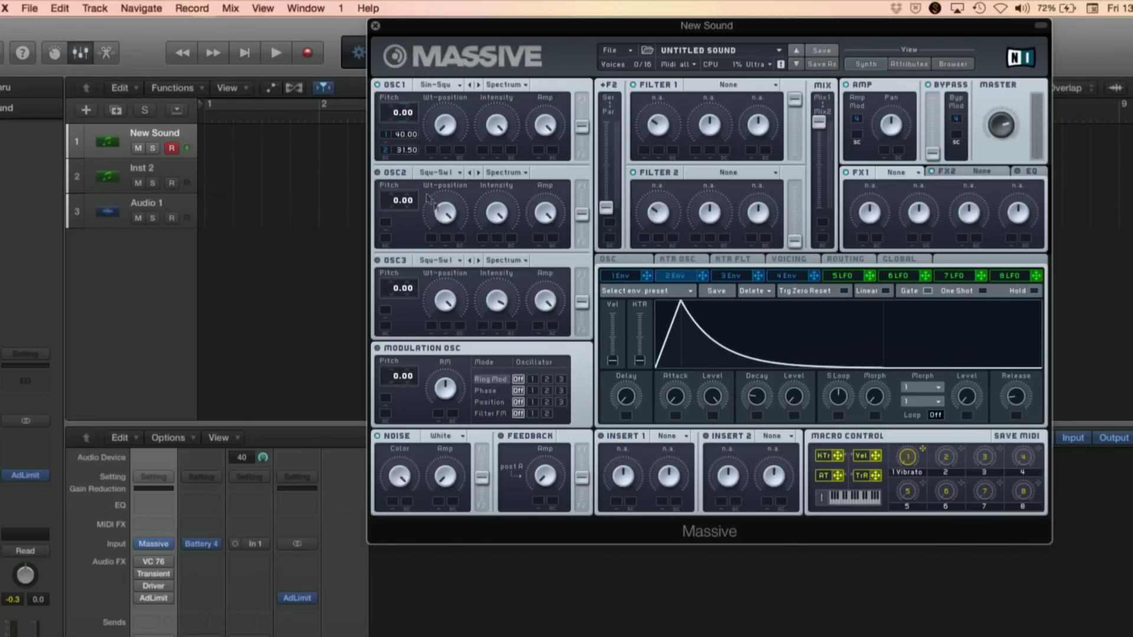
- Shorten envelope 2's decay further and raise its OSC1 pitch modulation amount to 61.50
left_click_drag(404, 151, 410, 200)
left_click_drag(410, 198, 408, 164)
mouse_move(401, 152)
left_mouse_down()
mouse_move(403, 113)
mouse_move(406, 134)
left_mouse_up()
left_click_drag(759, 399, 760, 416)
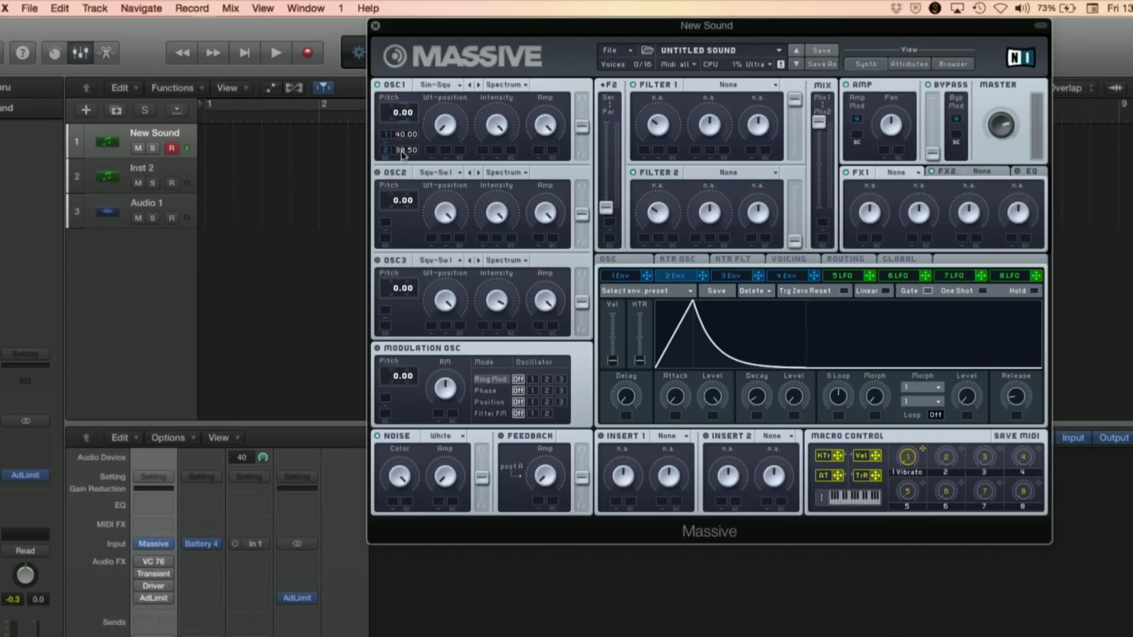
left_click_drag(406, 150, 408, 122)
- Assign envelope 3 to modulate OSC1's Wt-position
left_click(742, 275)
left_click_drag(757, 275, 432, 151)
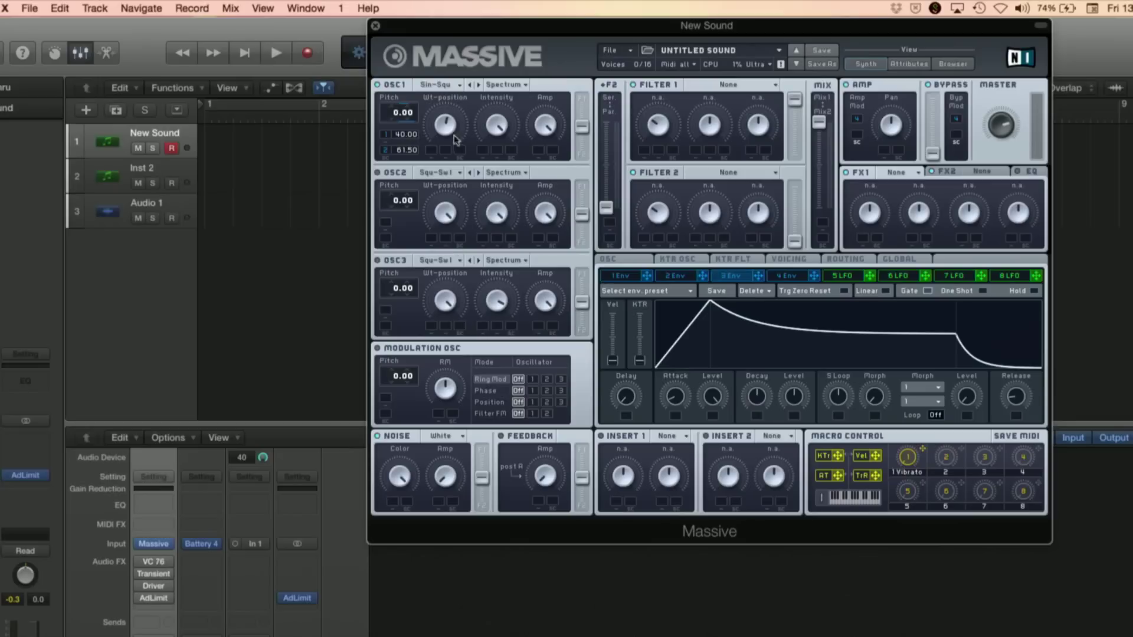
left_click_drag(758, 275, 432, 152)
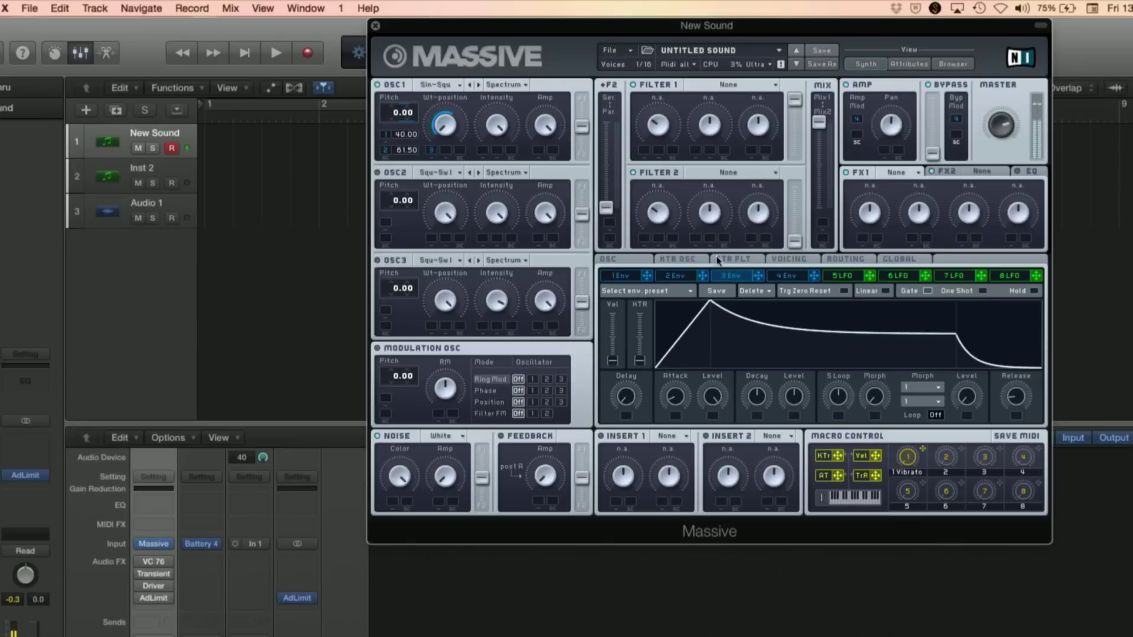
- Give envelope 3 a zero decay level, a faster attack and a shorter decay, and turn OSC1's Intensity fully up
left_click_drag(796, 397, 798, 428)
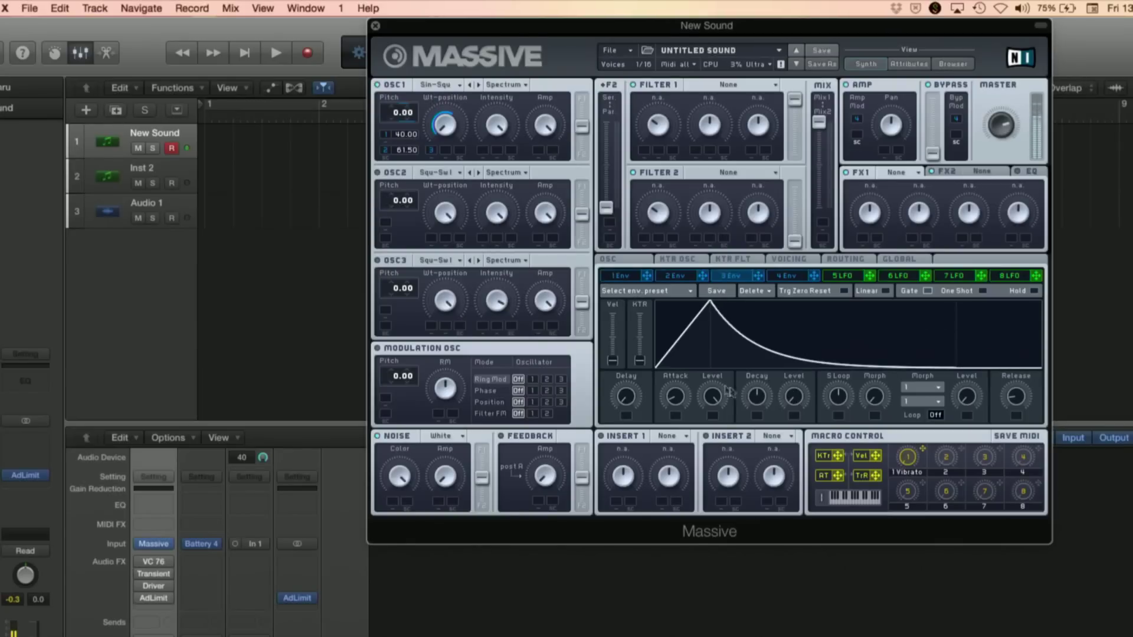
left_click_drag(681, 396, 682, 416)
left_click_drag(757, 398, 756, 426)
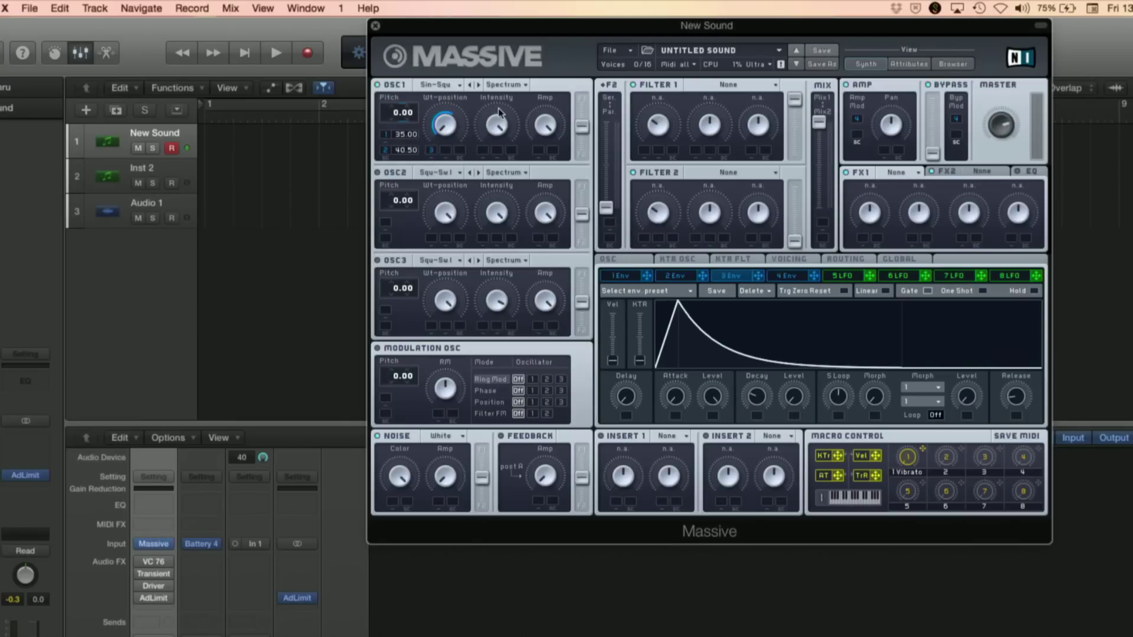
left_click_drag(499, 124, 485, 86)
- Load Brauner Tube in FX1, adjust its Drive, fine-tune the envelope decay and display envelope 4
left_click(913, 175)
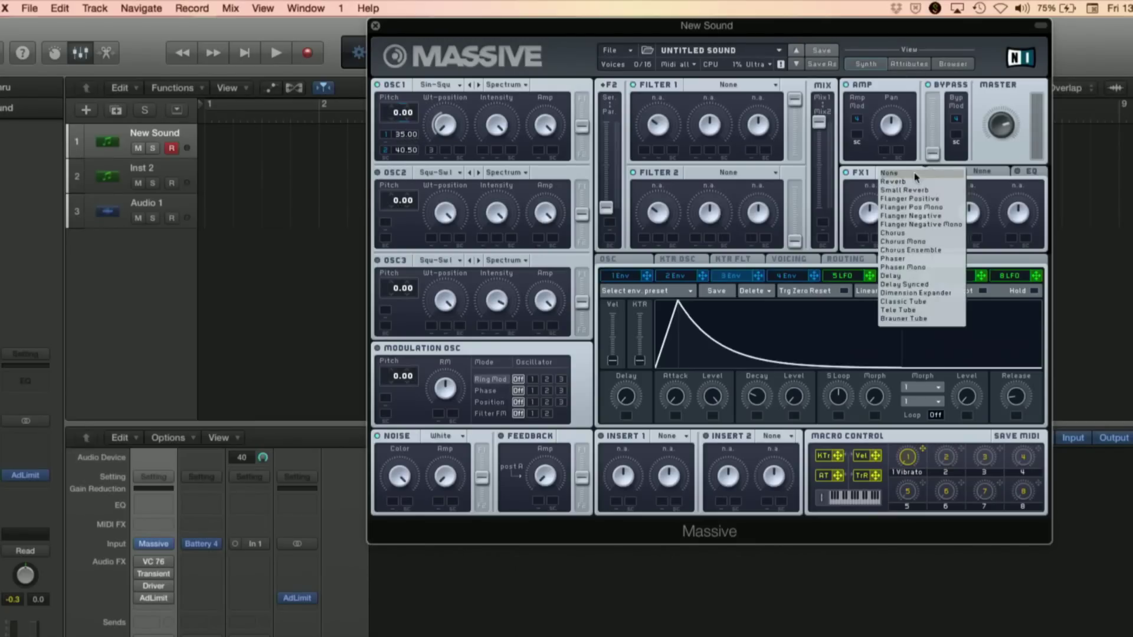
left_click(904, 319)
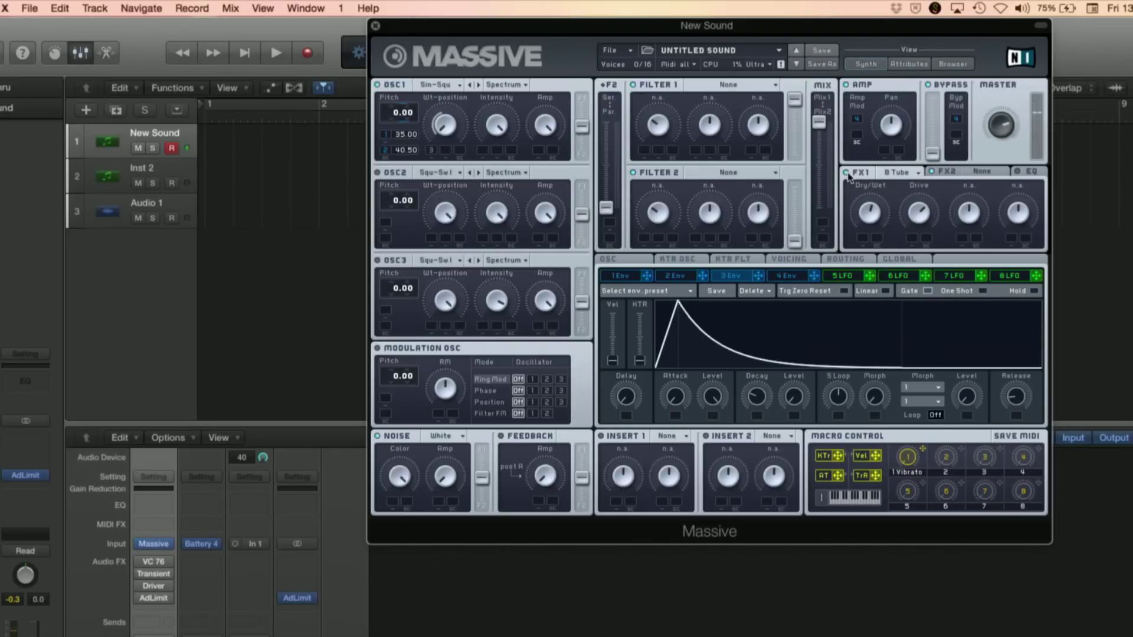
left_click_drag(922, 220, 922, 248)
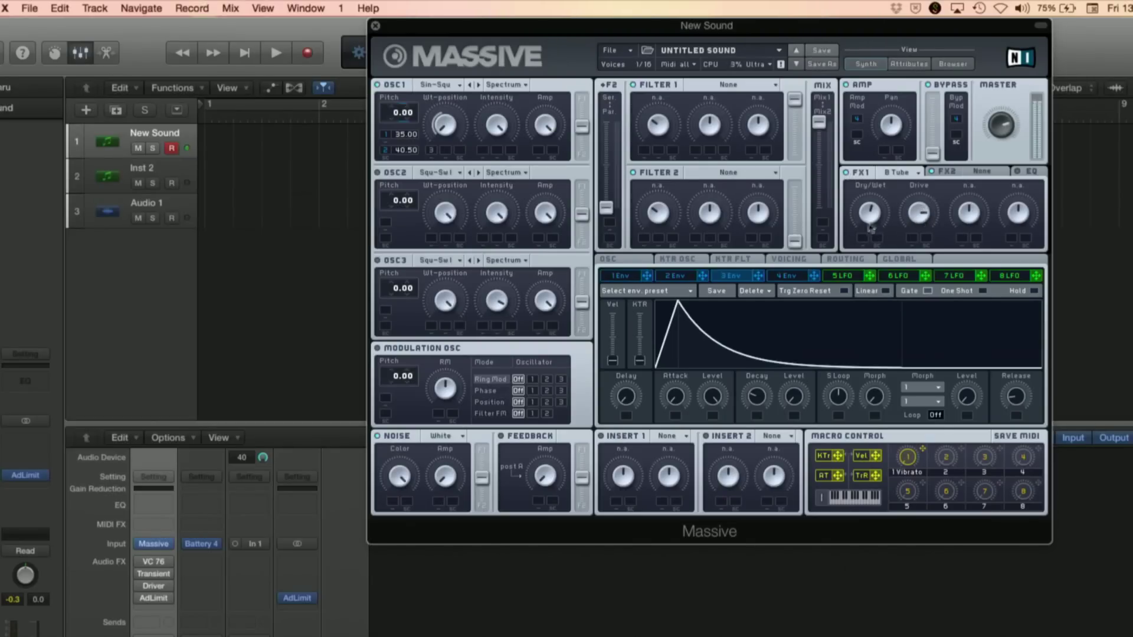
mouse_move(762, 401)
left_mouse_down()
mouse_move(762, 413)
mouse_move(767, 384)
mouse_move(756, 407)
left_mouse_up()
left_click(784, 276)
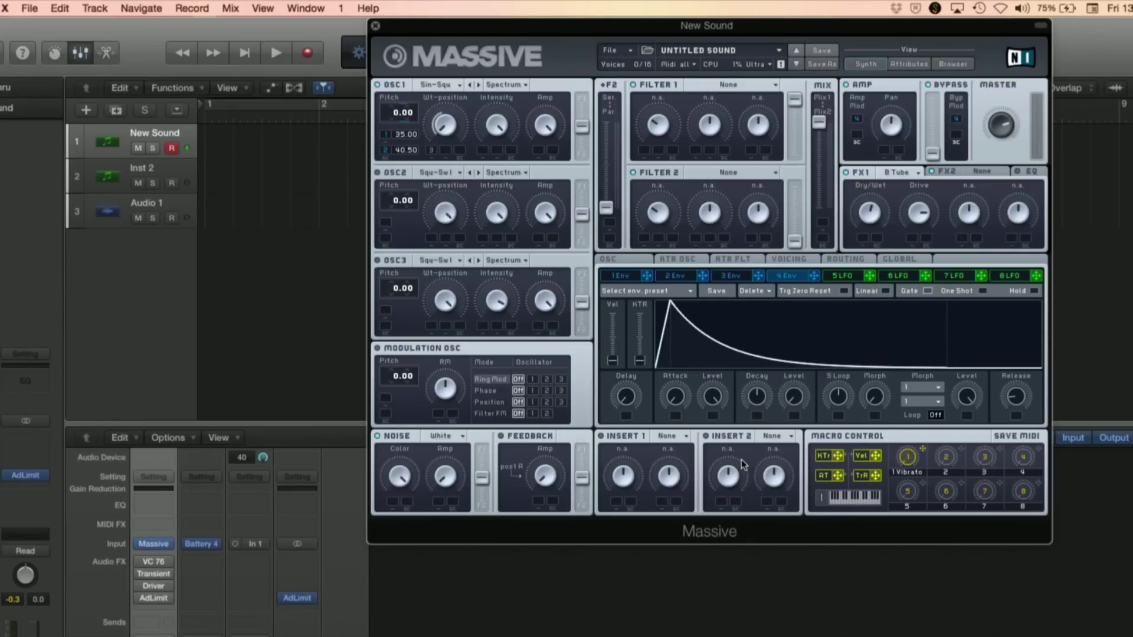
- Load Parabolic Shaper in Insert 1, adjust its Drive and Dry/Wet, and lower the FX1 tube's Drive and Dry/Wet
left_click(672, 437)
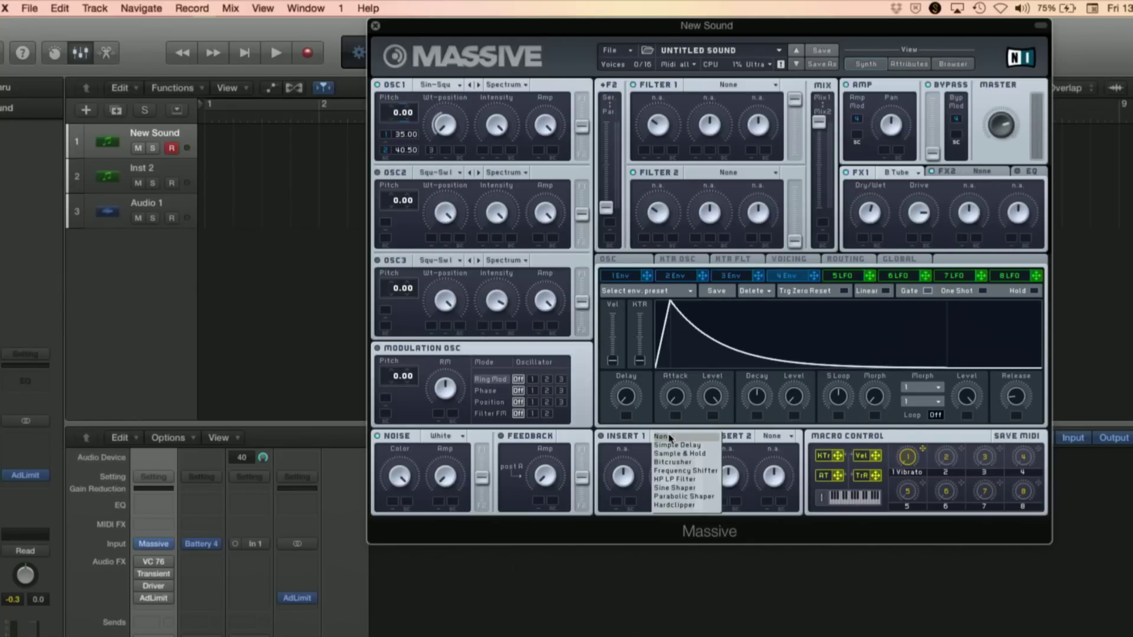
left_click(677, 498)
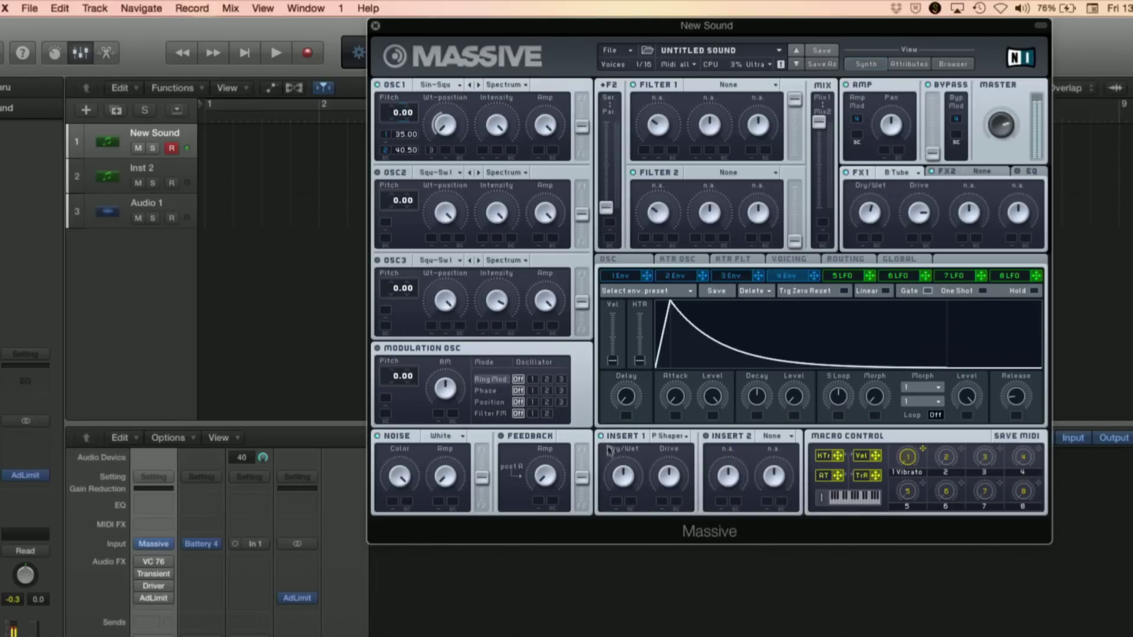
left_click_drag(665, 478, 630, 513)
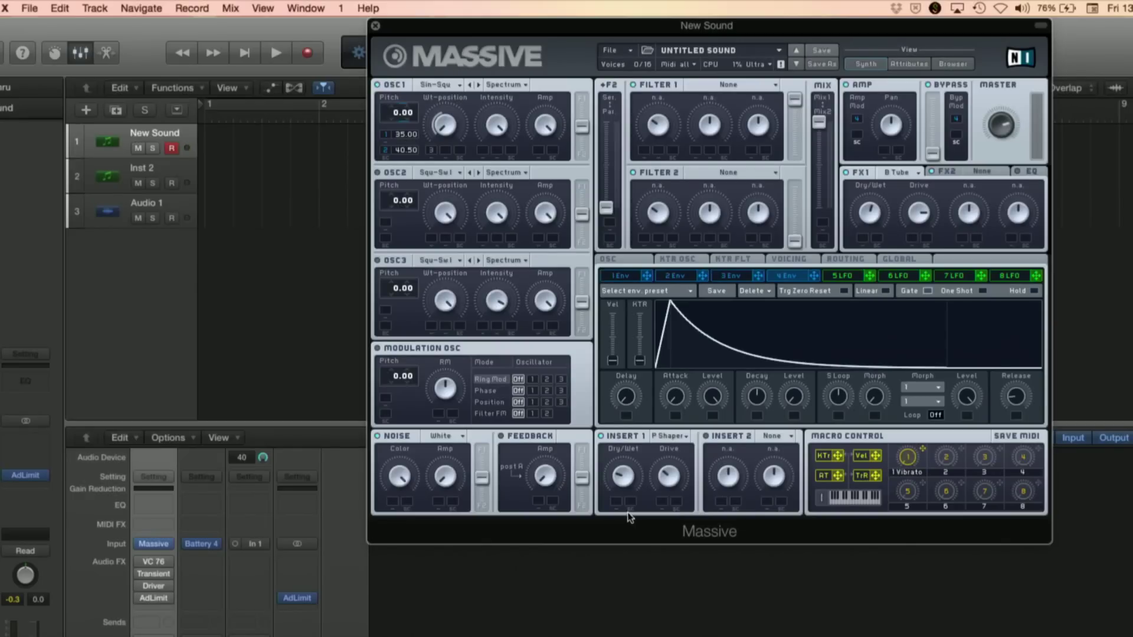
left_click_drag(625, 476, 626, 482)
left_click_drag(917, 219, 900, 242)
mouse_move(873, 206)
left_mouse_down()
mouse_move(879, 235)
mouse_move(875, 219)
left_mouse_up()
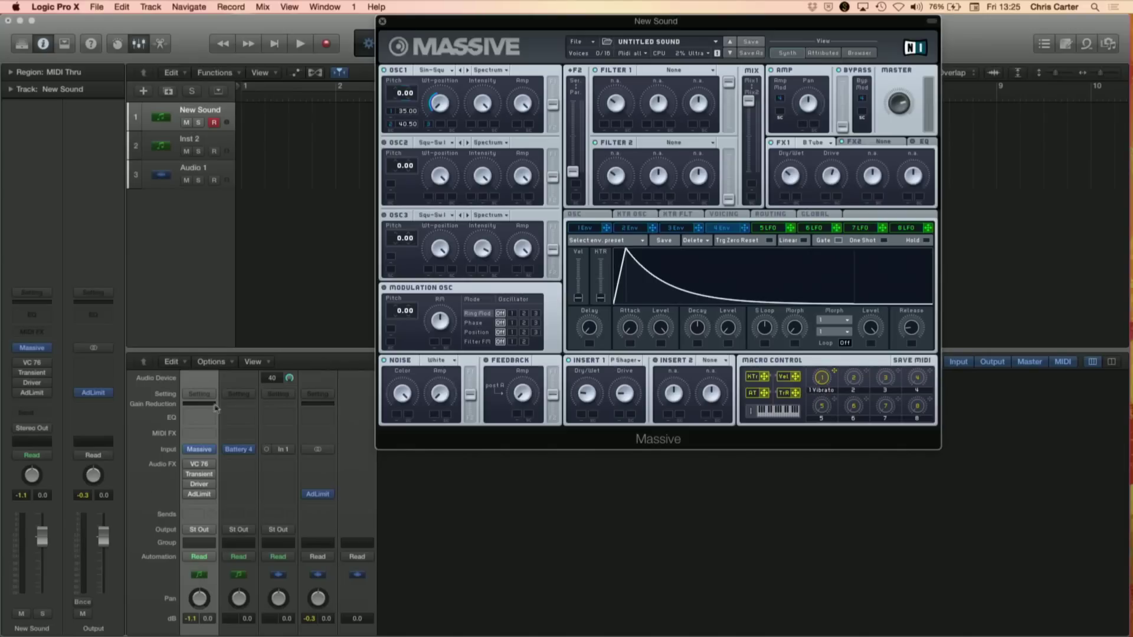
- Open the VC 76 compressor on the New Sound channel and move its window over the synth
mouse_move(199, 467)
left_click(199, 465)
left_click_drag(203, 263, 372, 117)
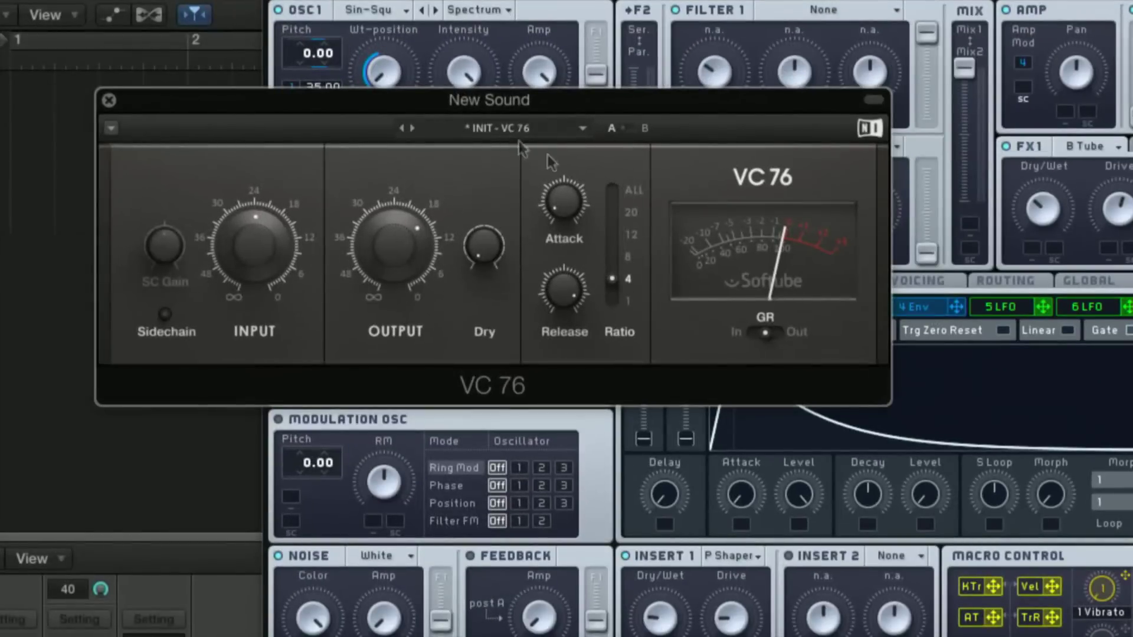
- Adjust the VC 76 compressor's Attack, set its Ratio to 8 and raise the Input level
mouse_move(538, 178)
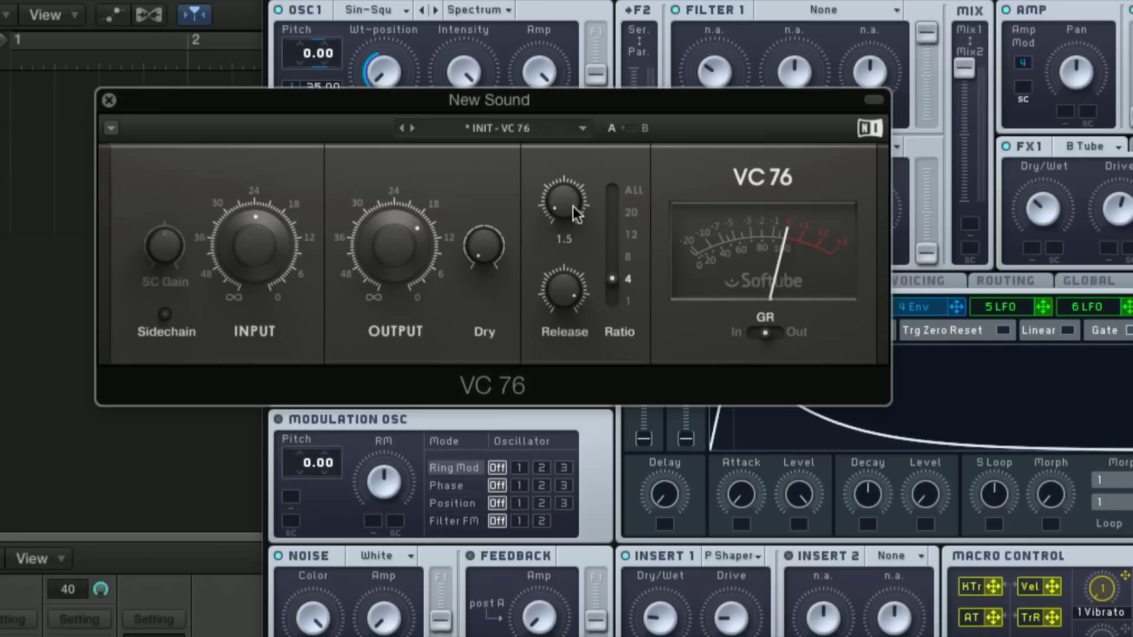
scroll(573, 206, "up", 5)
left_click_drag(565, 213, 565, 217)
left_click_drag(611, 278, 611, 256)
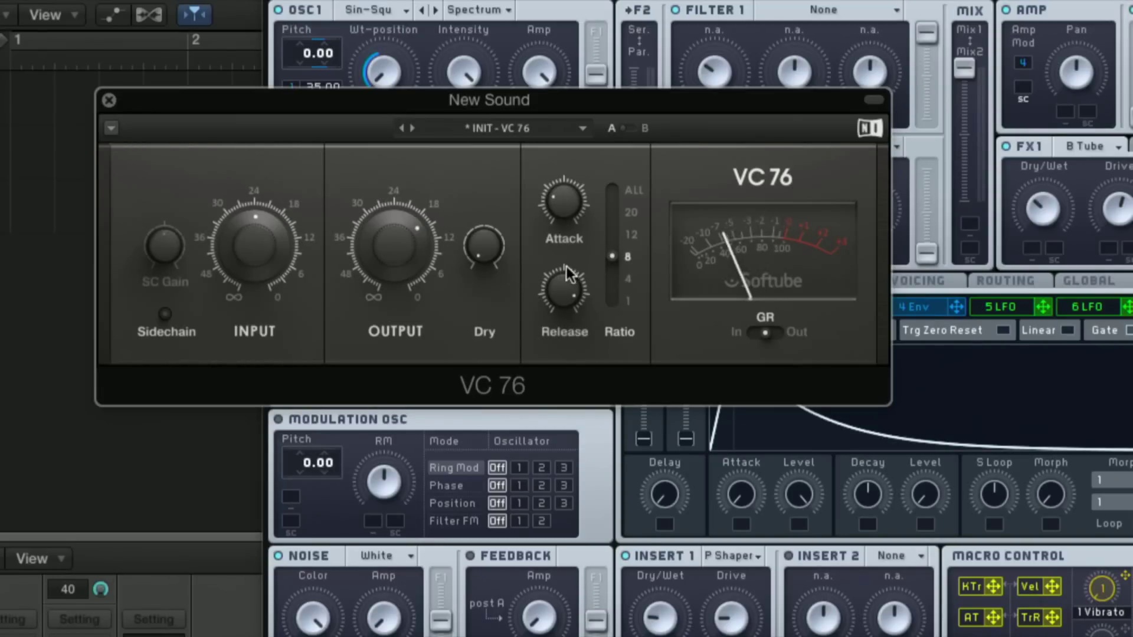
mouse_move(236, 233)
left_click_drag(242, 245, 242, 227)
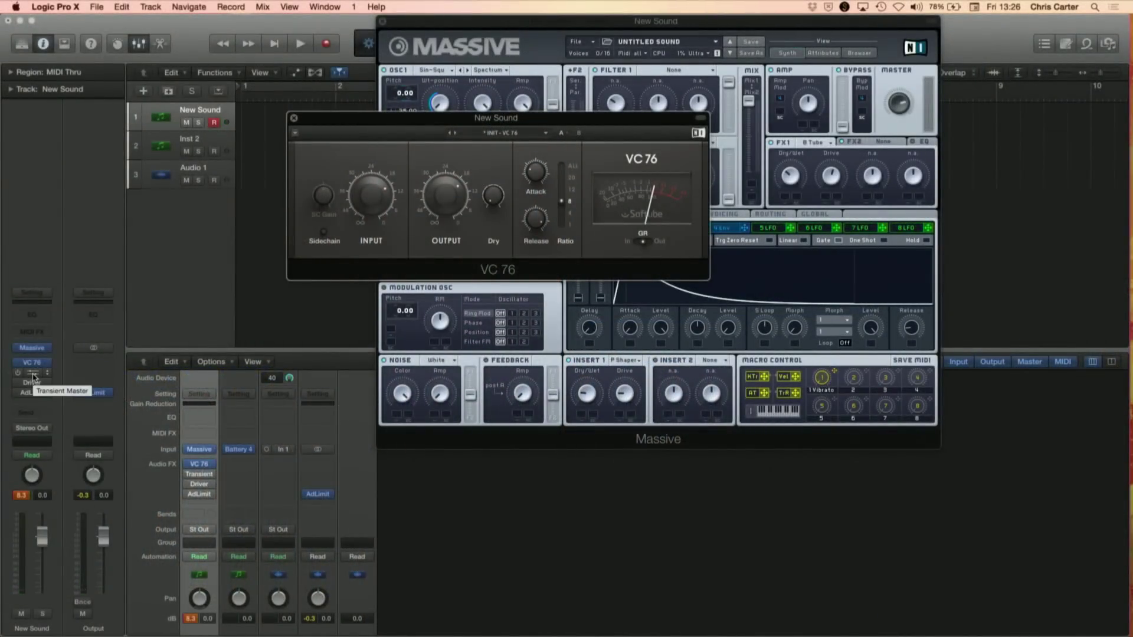
- Activate and open Transient Master on the New Sound channel and raise its Attack
left_click(32, 373)
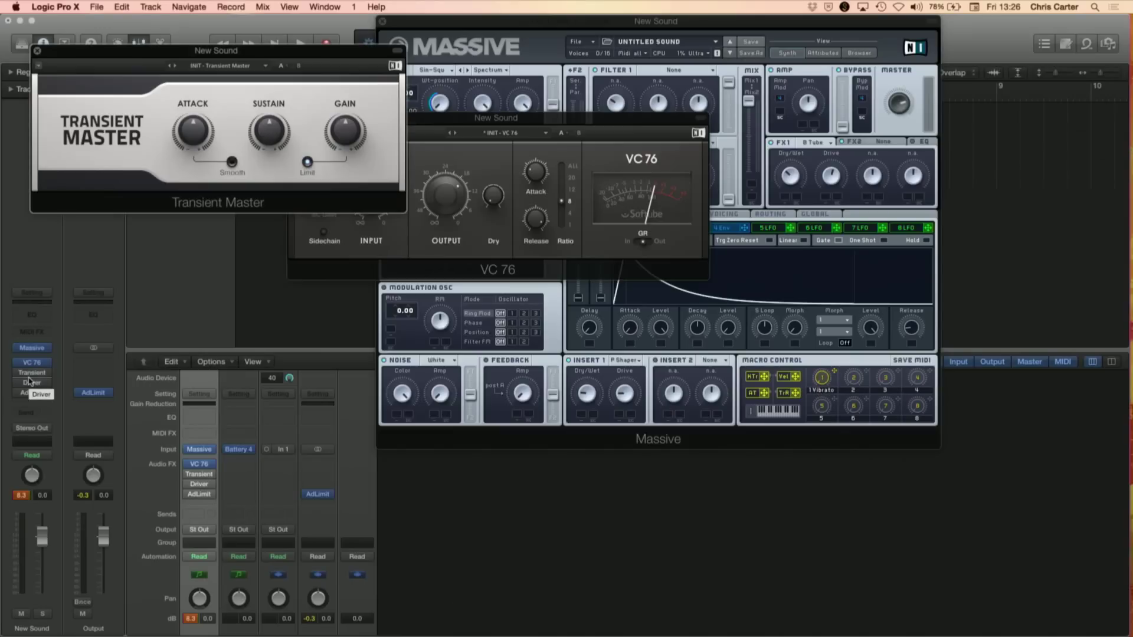
mouse_move(19, 375)
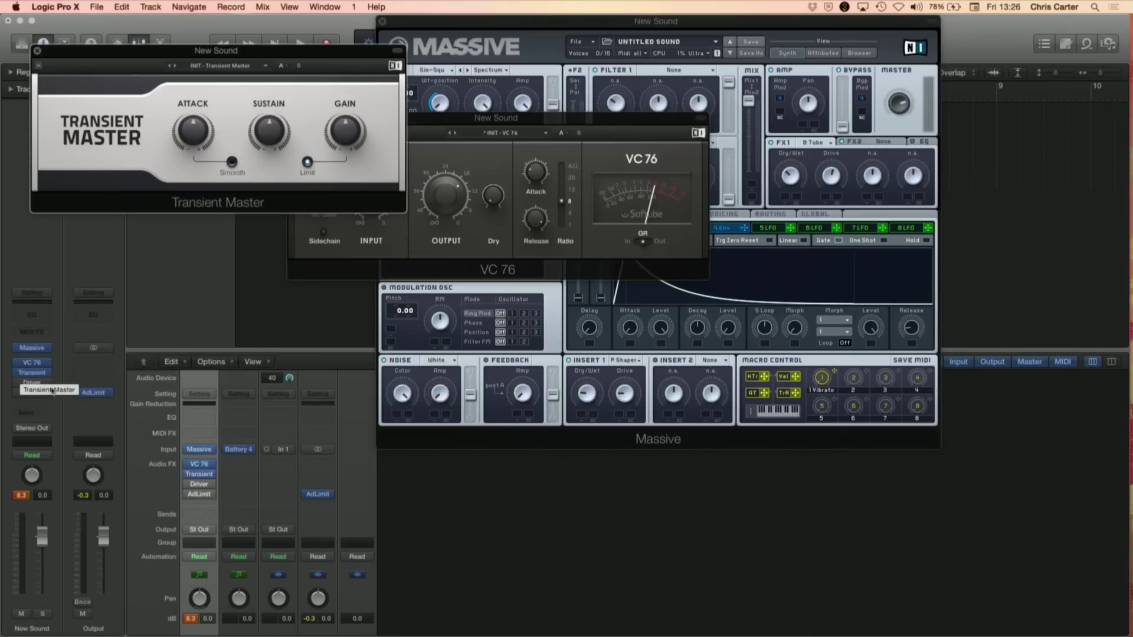
left_click_drag(193, 131, 193, 94)
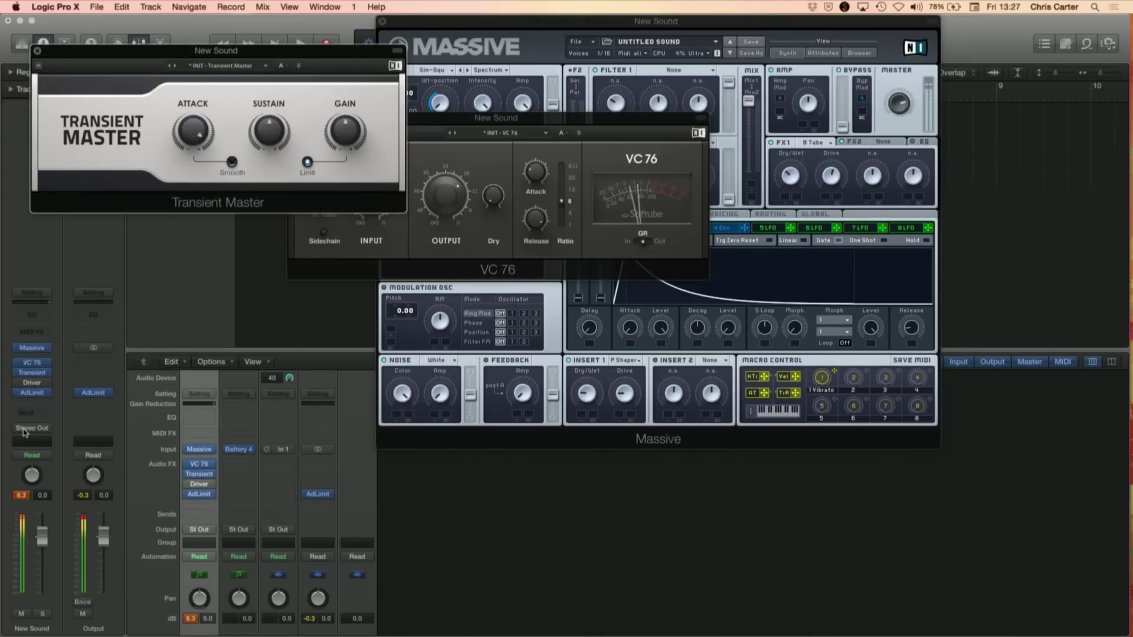
- Reset the New Sound peak level, check the Adaptive Limiter, and close the limiter and Transient Master windows
left_click(23, 495)
left_click(21, 495)
left_click(32, 392)
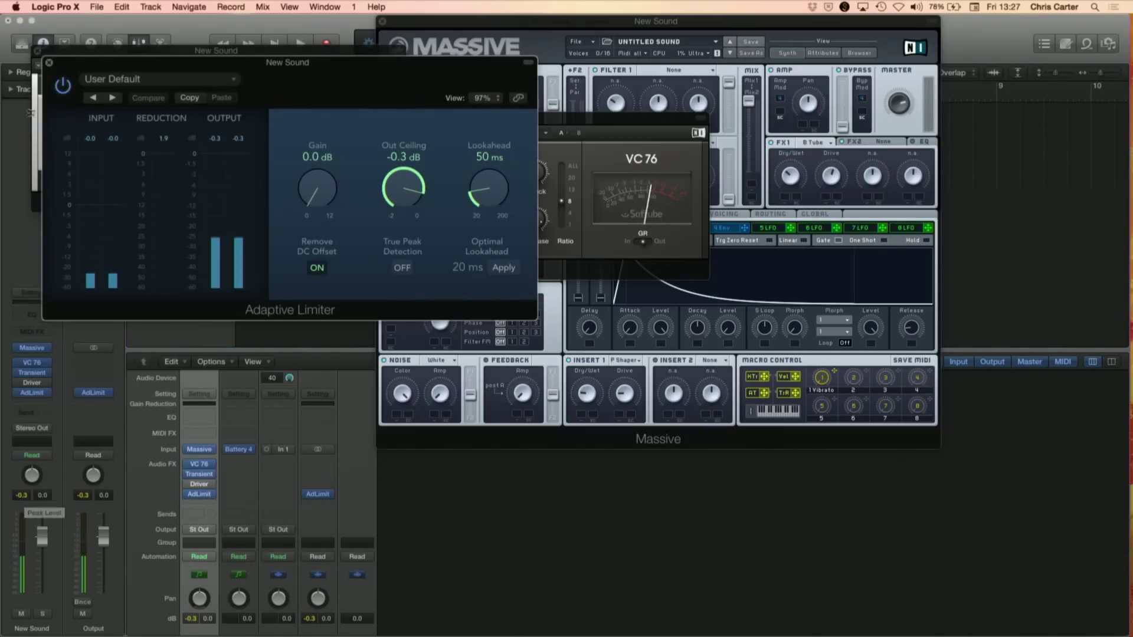
left_click(49, 63)
left_click(37, 50)
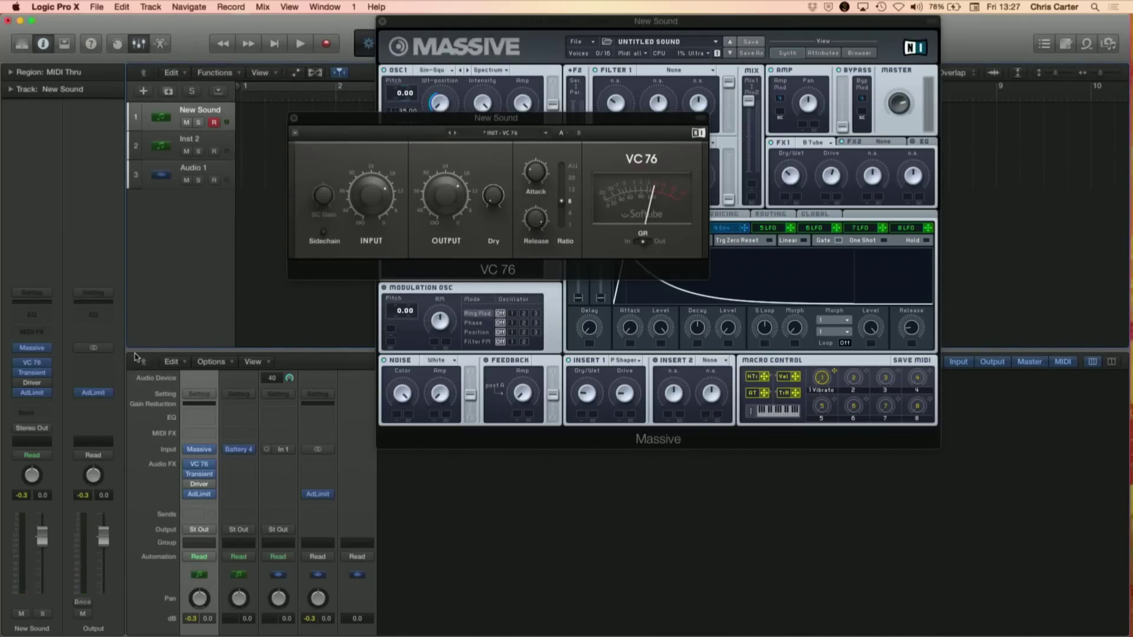
- Activate Driver on the New Sound channel and audition different Freq, Disto and Res settings
mouse_move(35, 385)
left_click(34, 387)
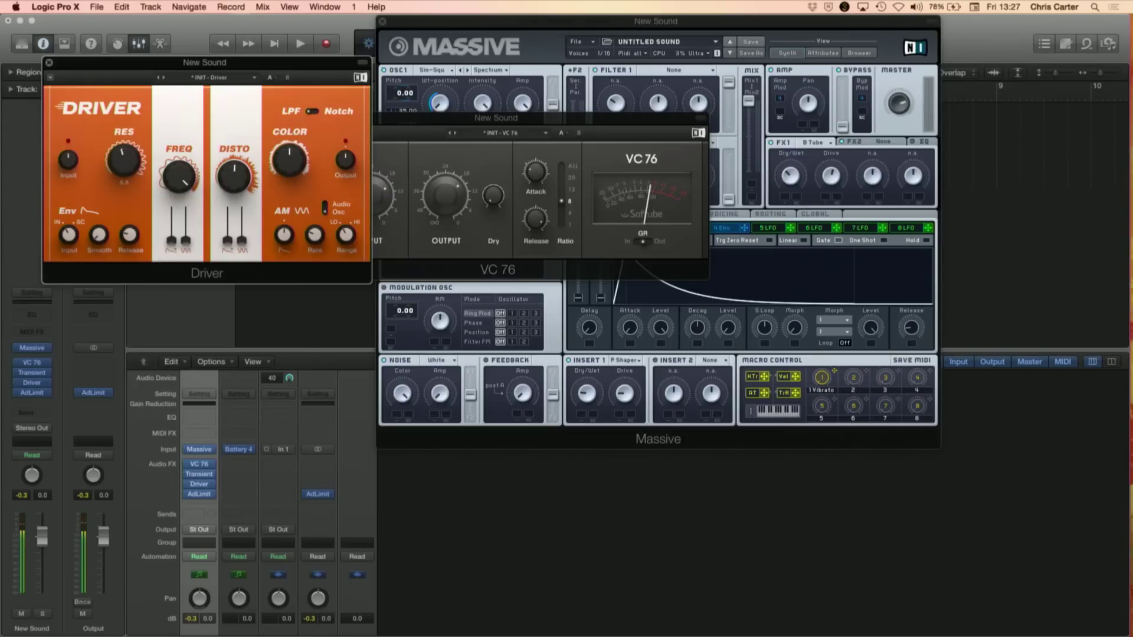
left_click_drag(183, 185, 183, 204)
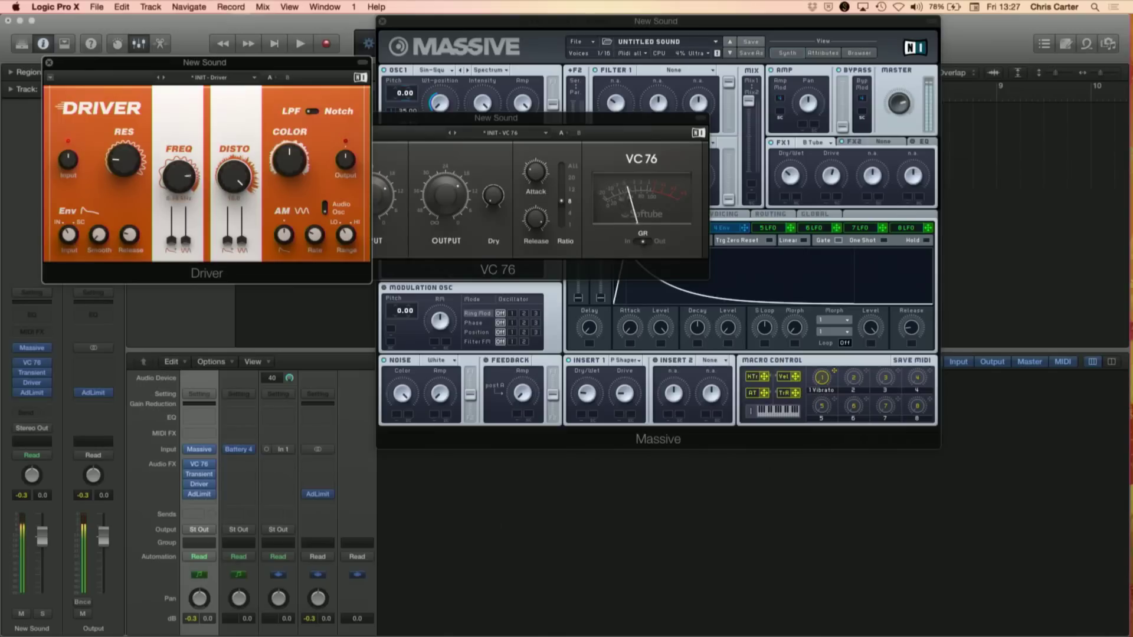
left_click_drag(180, 189, 180, 196)
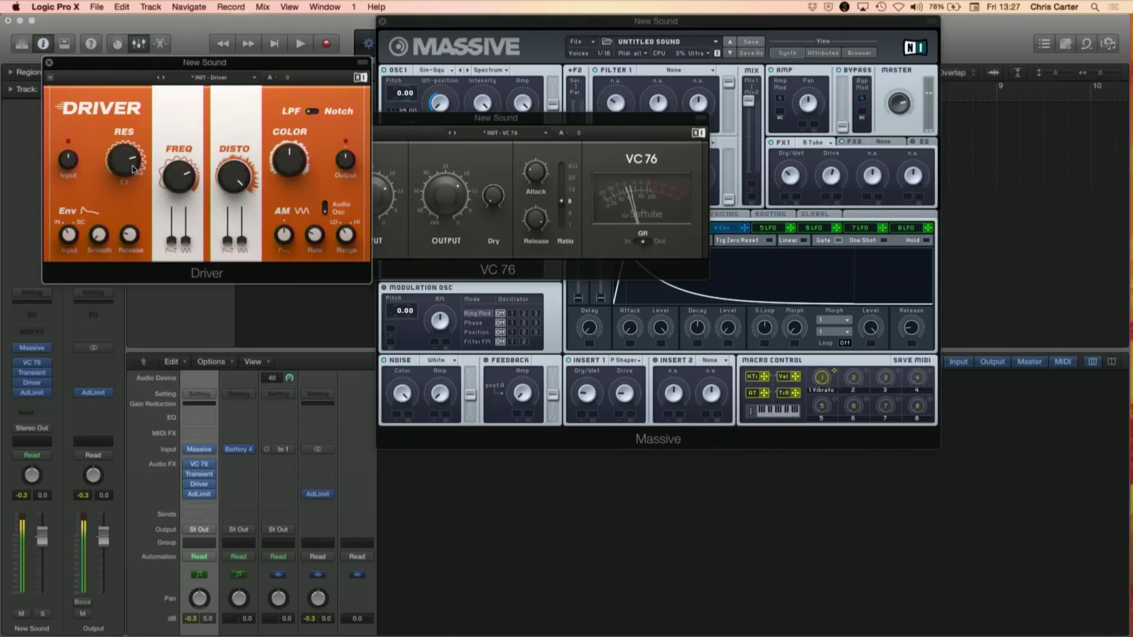
mouse_move(135, 169)
left_mouse_down()
mouse_move(137, 210)
mouse_move(137, 189)
left_mouse_up()
left_click_drag(137, 189, 121, 158)
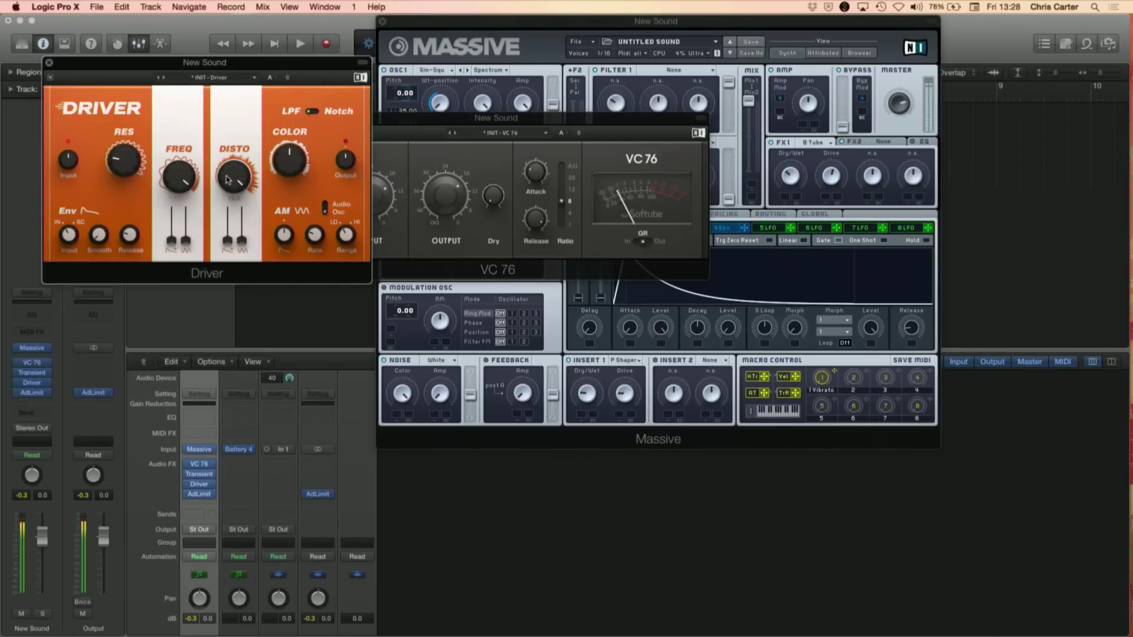
mouse_move(323, 239)
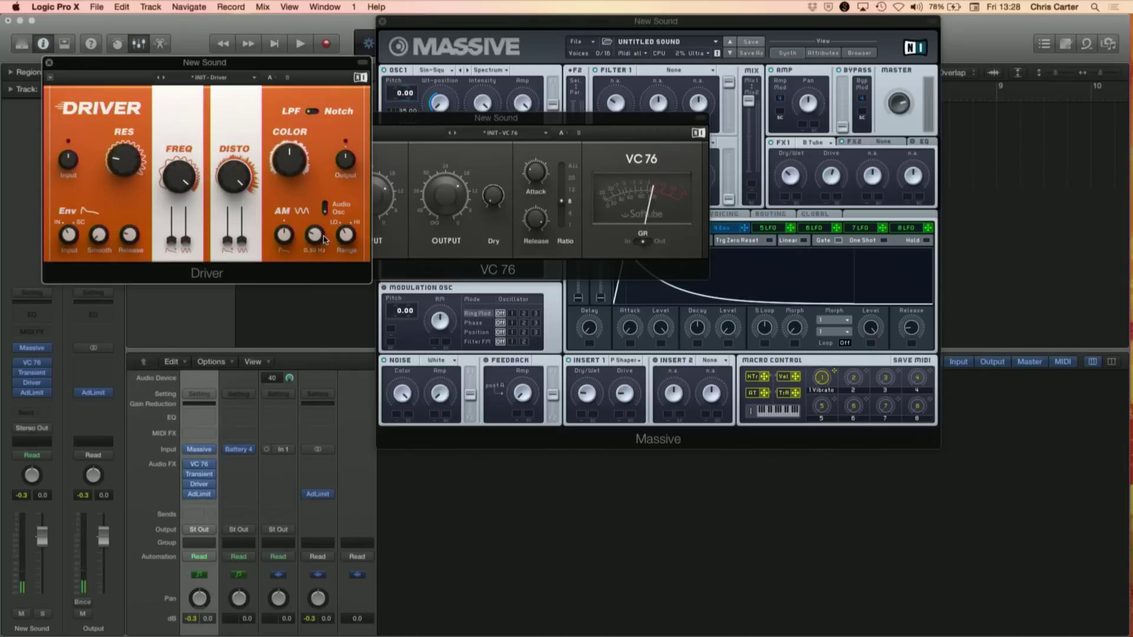
- Move the compressor and synth windows apart and change Massive's modulator 5 from LFO to Performer
left_click_drag(451, 120, 925, 418)
left_click_drag(487, 23, 340, 5)
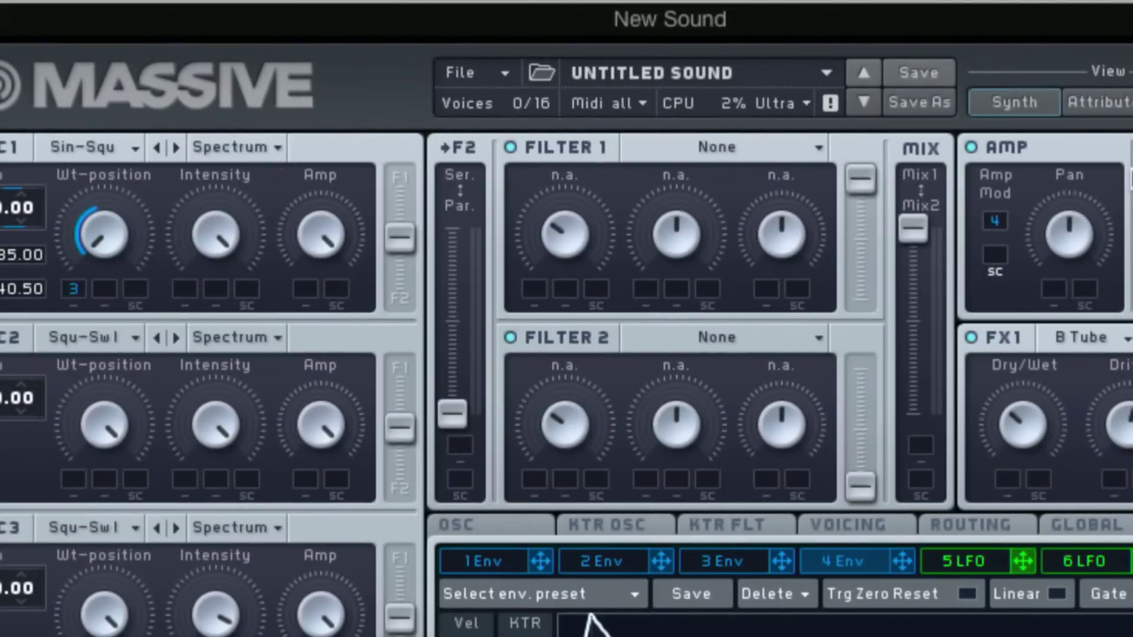
left_click_drag(999, 223, 999, 223)
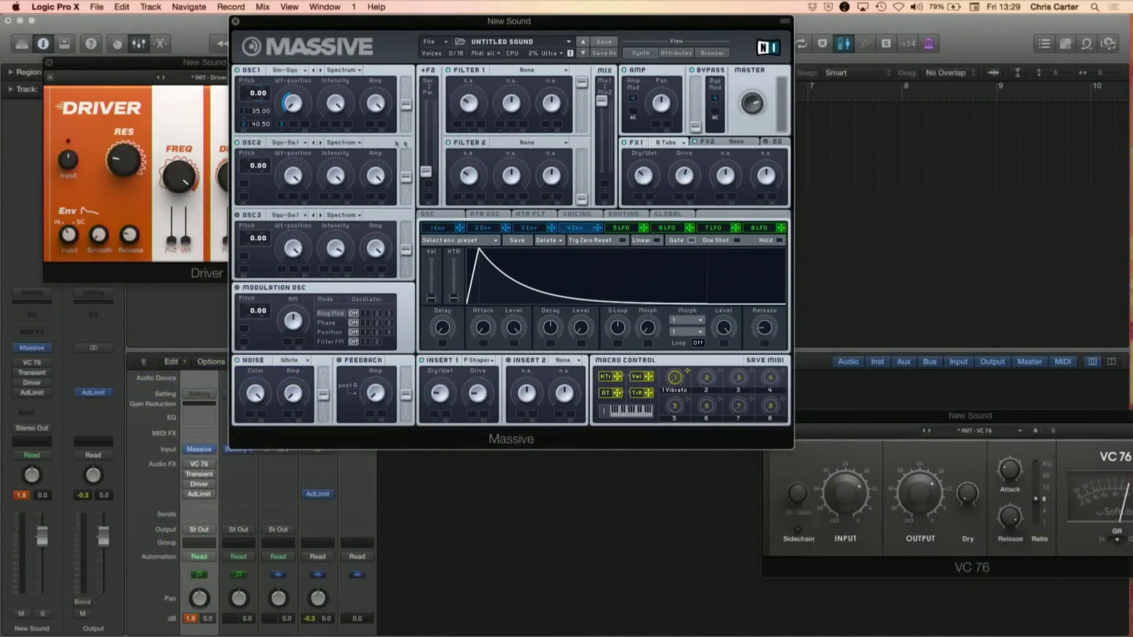
left_click(621, 228)
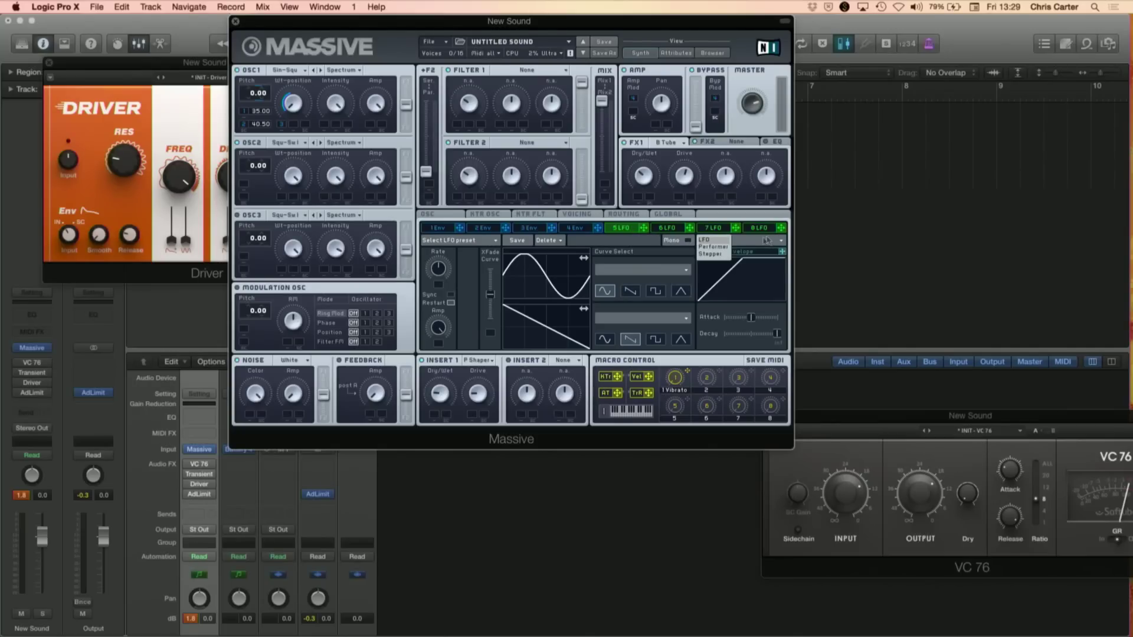
left_click(716, 246)
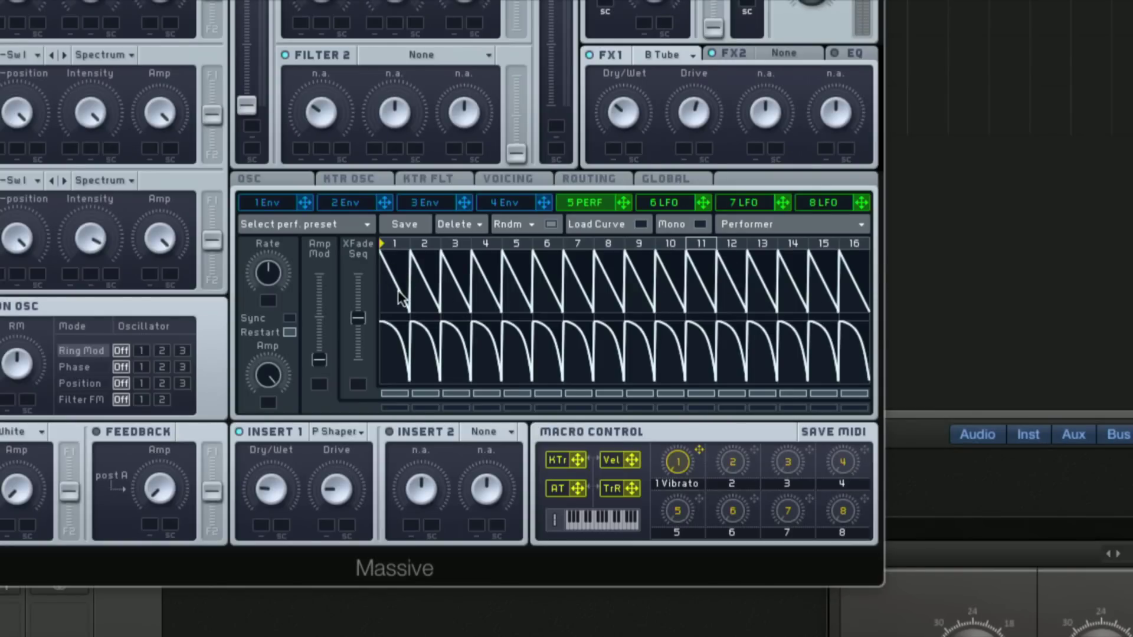
- Load a flat high curve into step 1 and flat low curves into steps 3 to 16 of the Performer's upper row
left_click(641, 225)
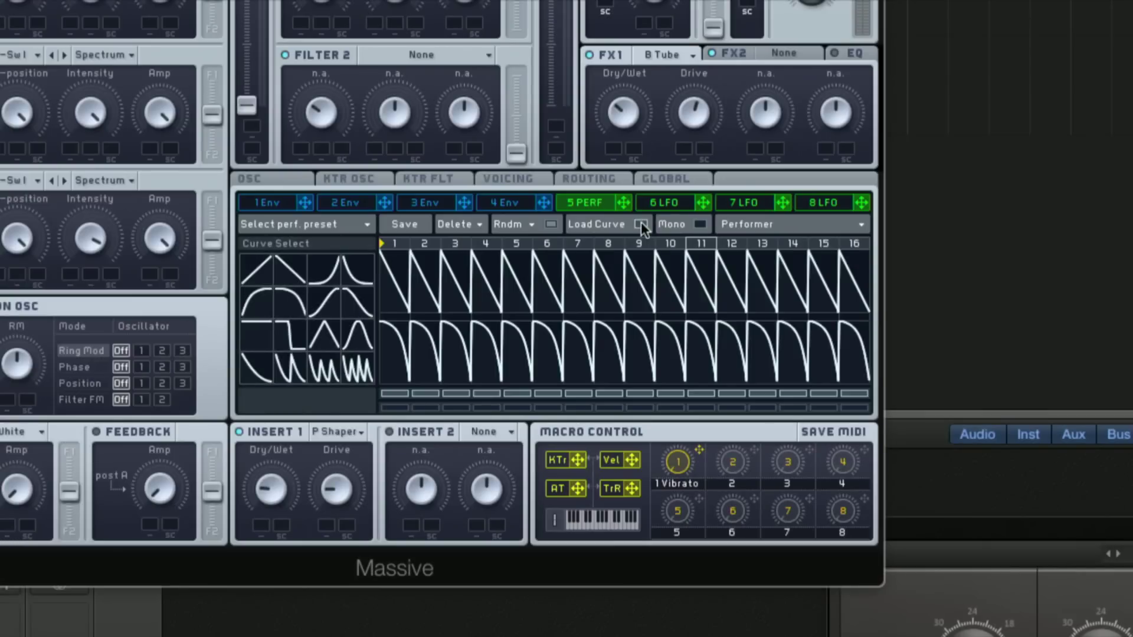
left_click_drag(256, 342, 395, 248)
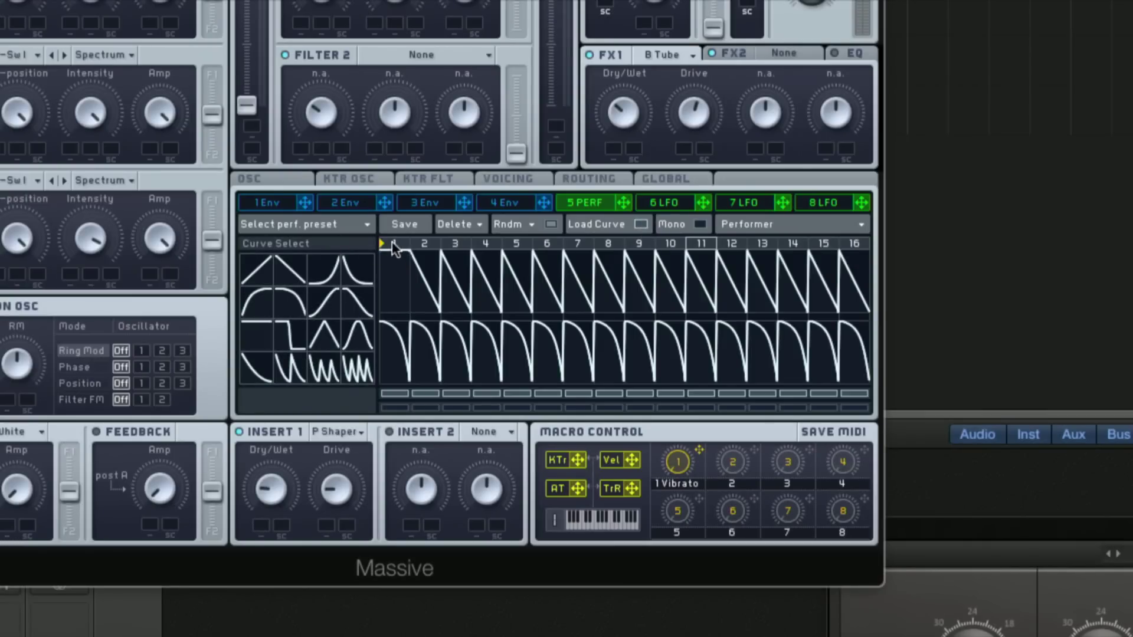
mouse_move(455, 309)
left_mouse_down()
mouse_move(475, 325)
mouse_move(860, 347)
left_mouse_up()
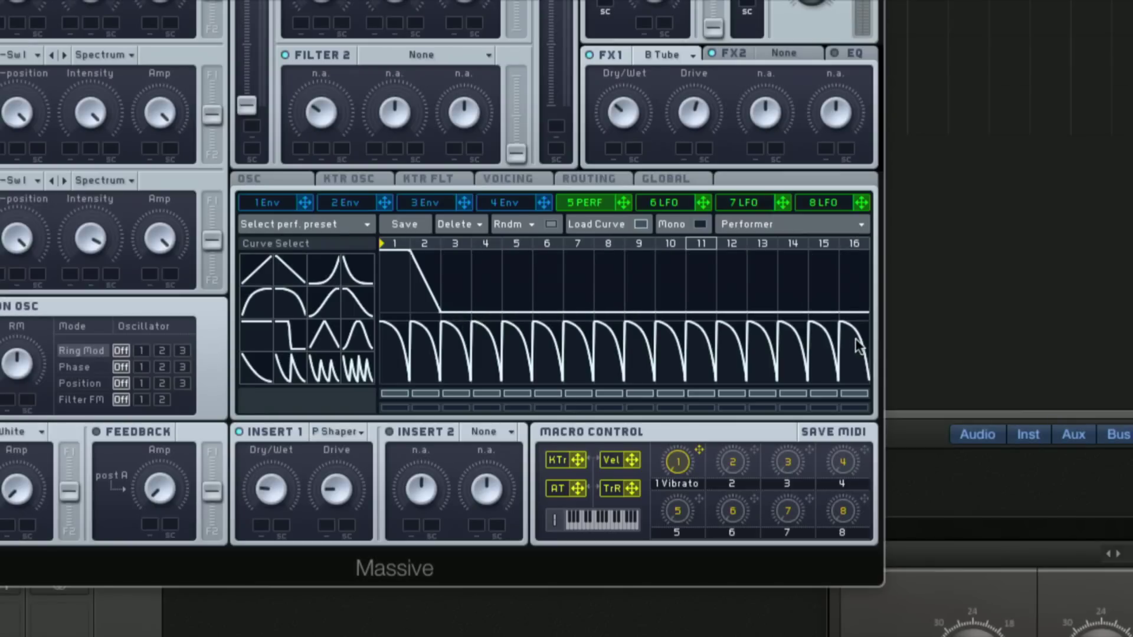
left_click(640, 223)
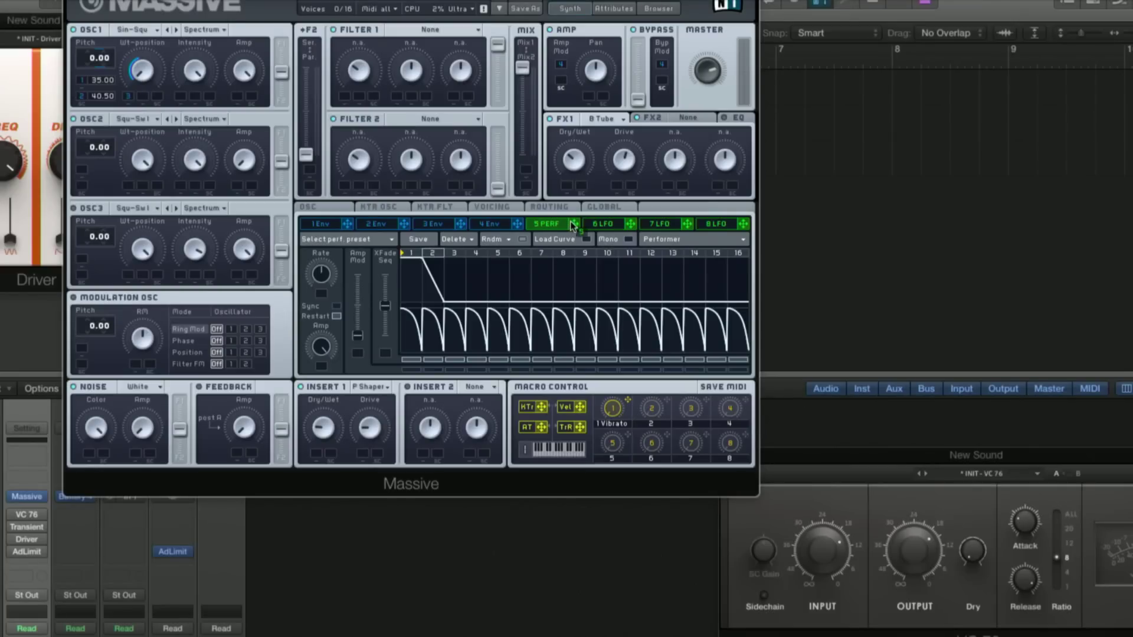
- Modulate OSC2's Amp with Performer 5, move the XFade Seq fully to the upper sequence and hide the curve selection
left_click_drag(238, 187, 237, 185)
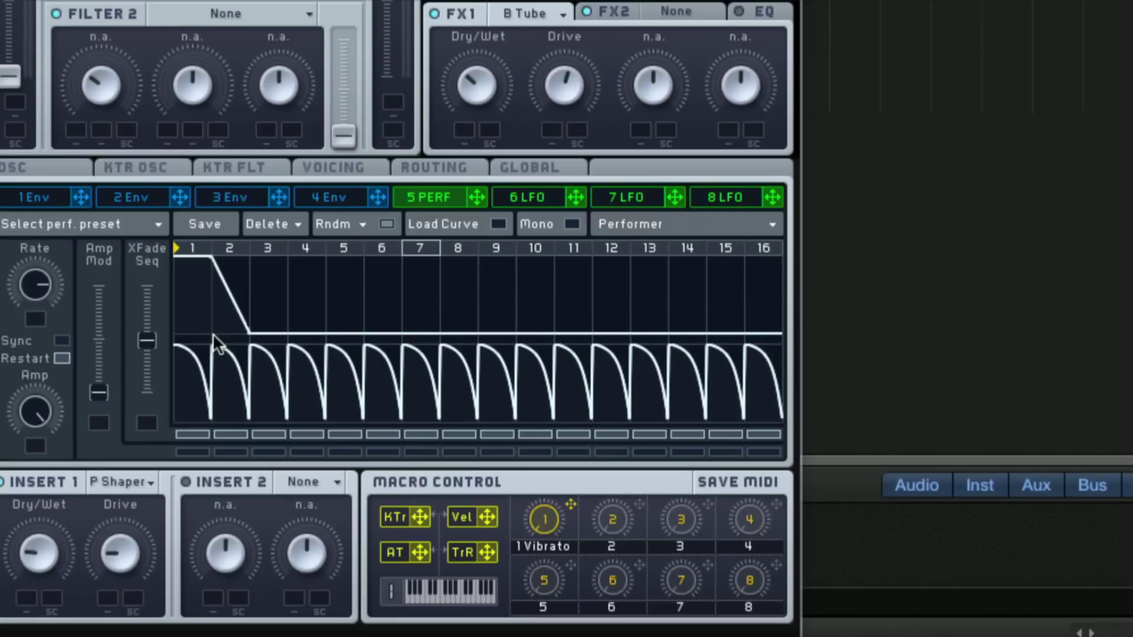
left_click_drag(142, 342, 143, 260)
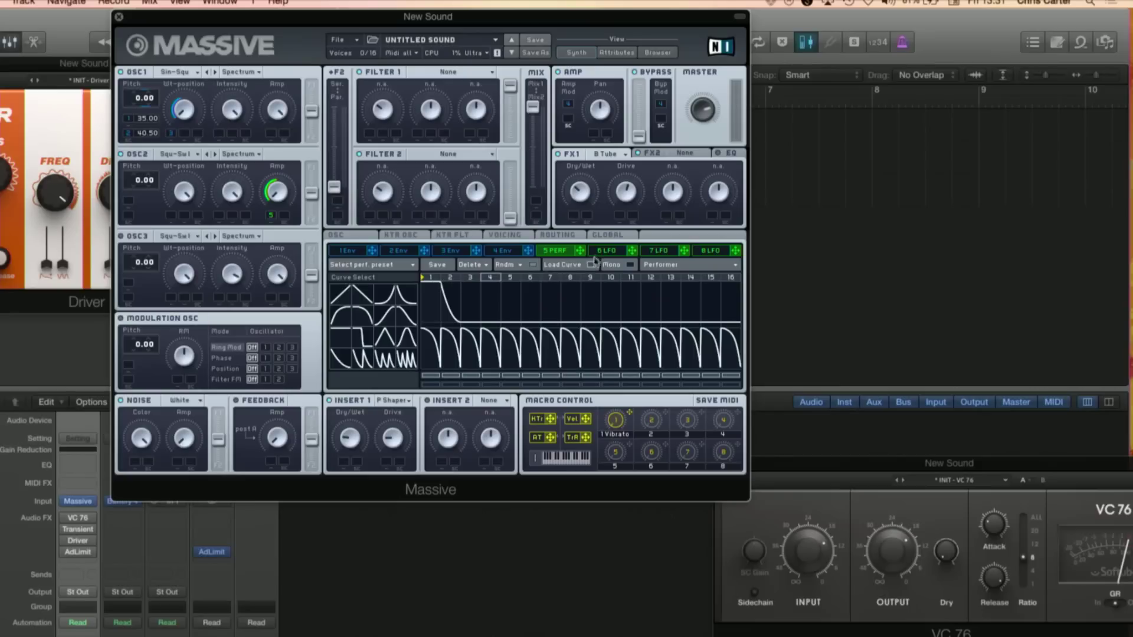
left_click(592, 264)
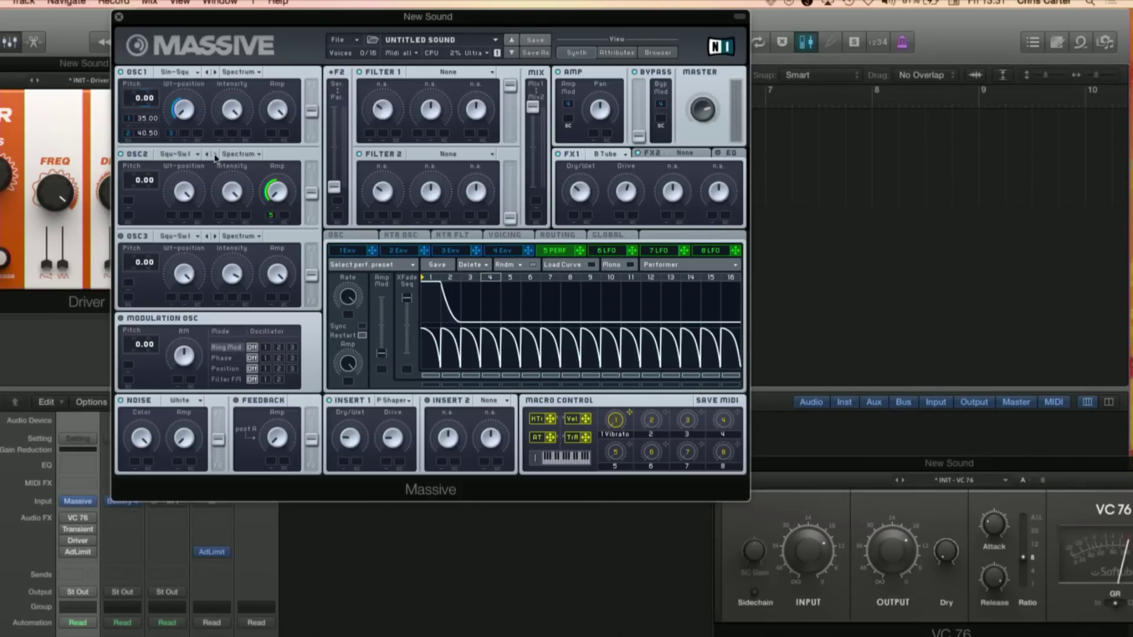
- Change OSC2's wavetable to Plysaw II and set its pitch to 17.00
left_click_drag(138, 181, 142, 143)
left_click_drag(136, 184, 134, 169)
left_click(216, 154)
left_click(217, 155)
left_click_drag(134, 183, 143, 213)
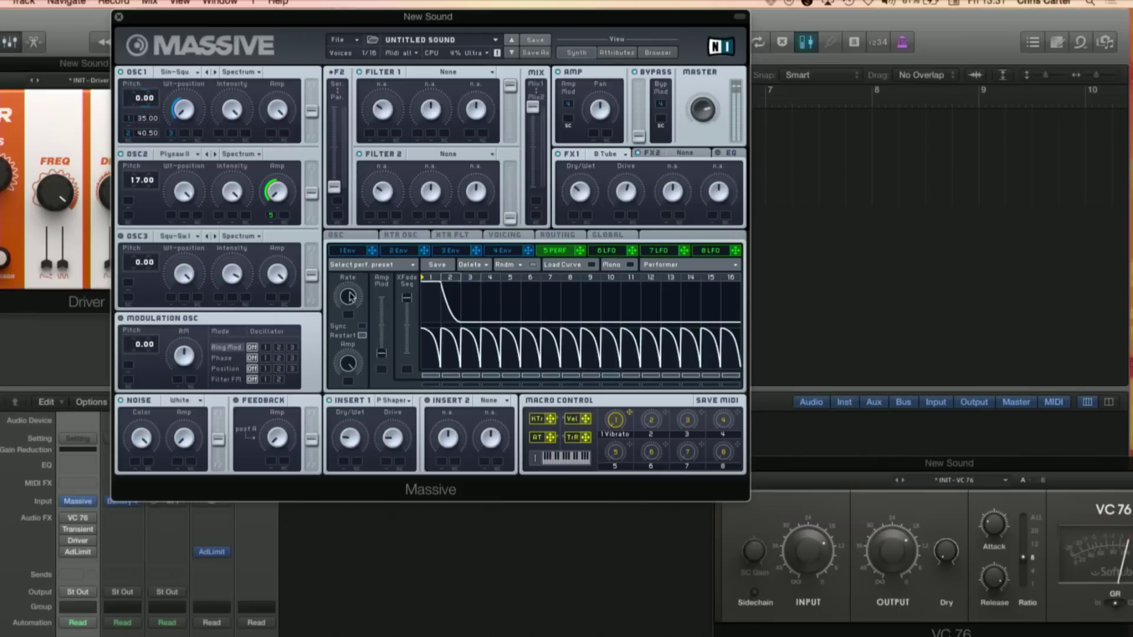
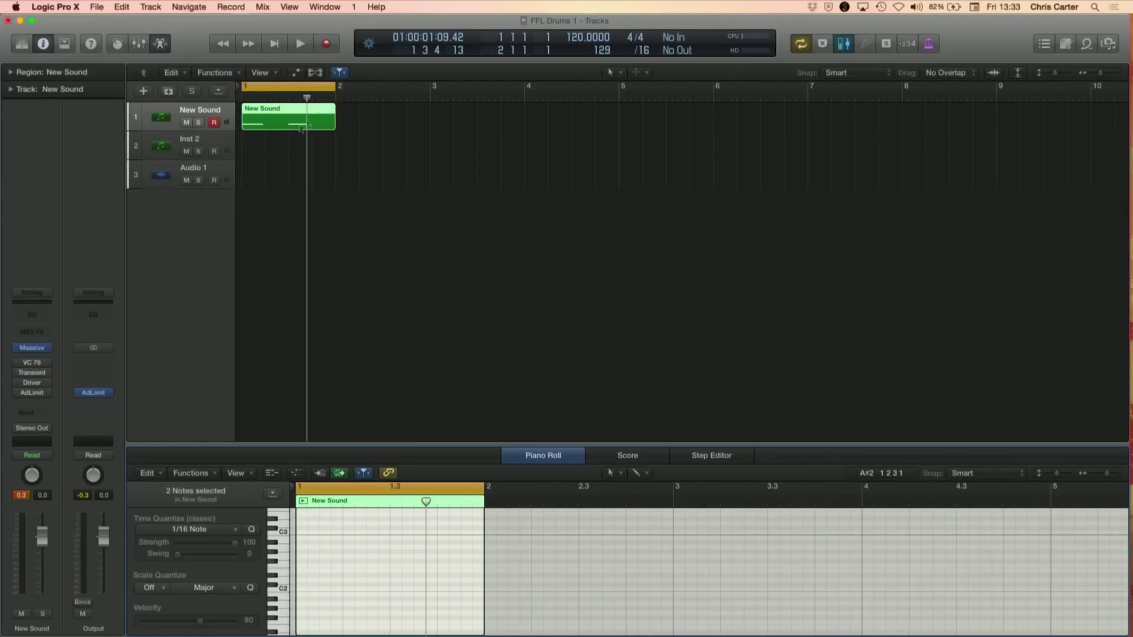
- Bounce the New Sound region in place to a new track named KK 1
key("ctrl+b")
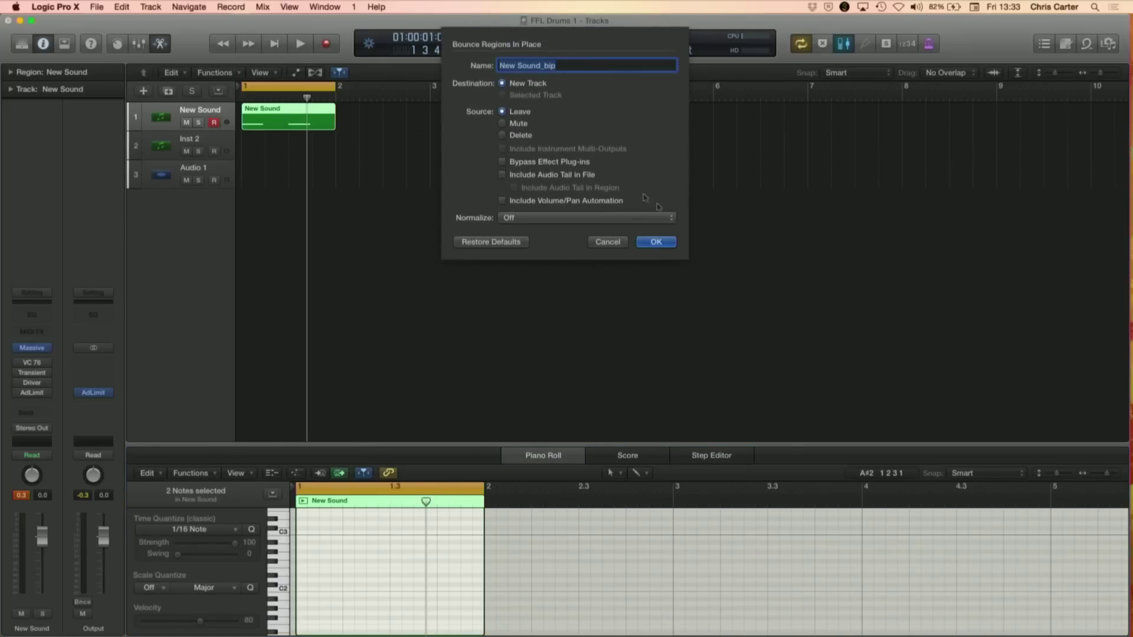
type("KK 1")
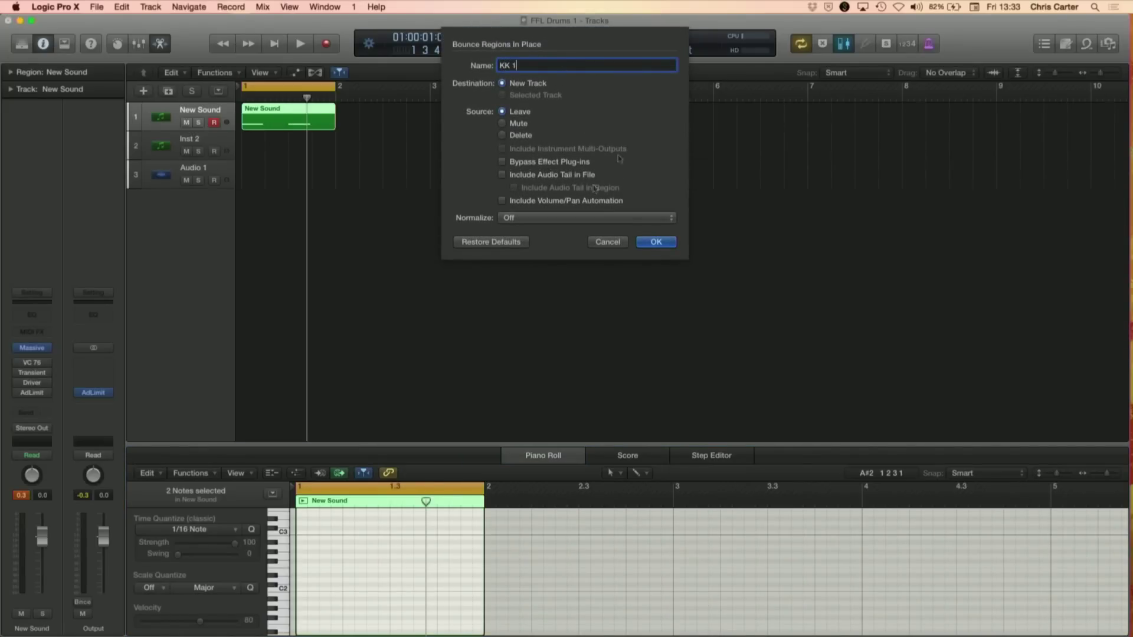
left_click(649, 243)
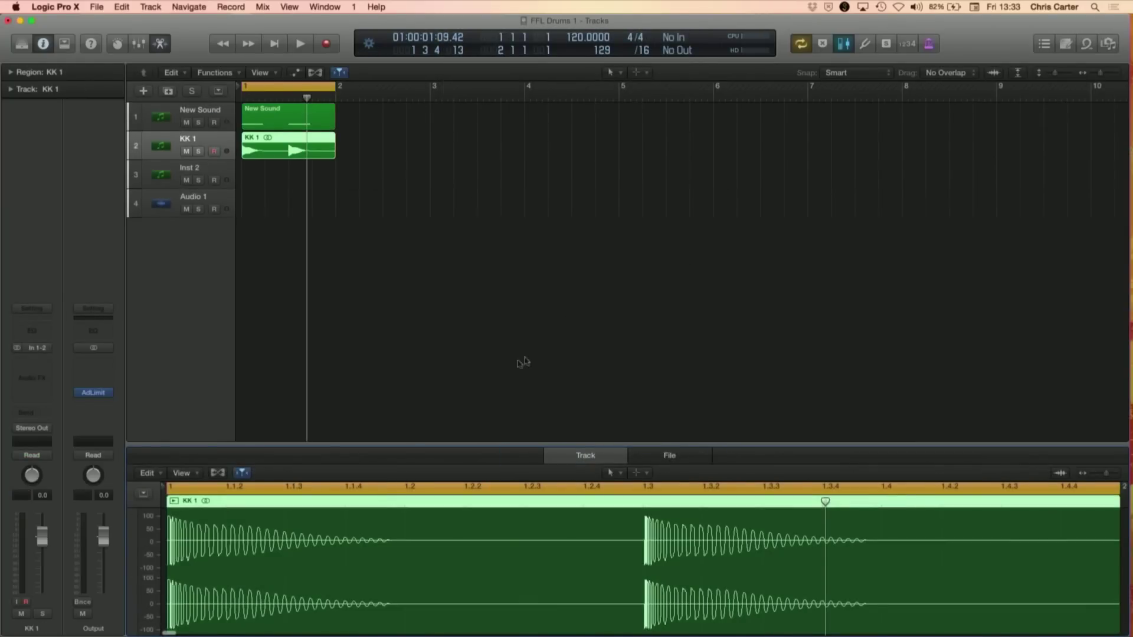
- Show the KK 1 audio in an enlarged file editor and examine the first kick's waveform up close
left_click(668, 458)
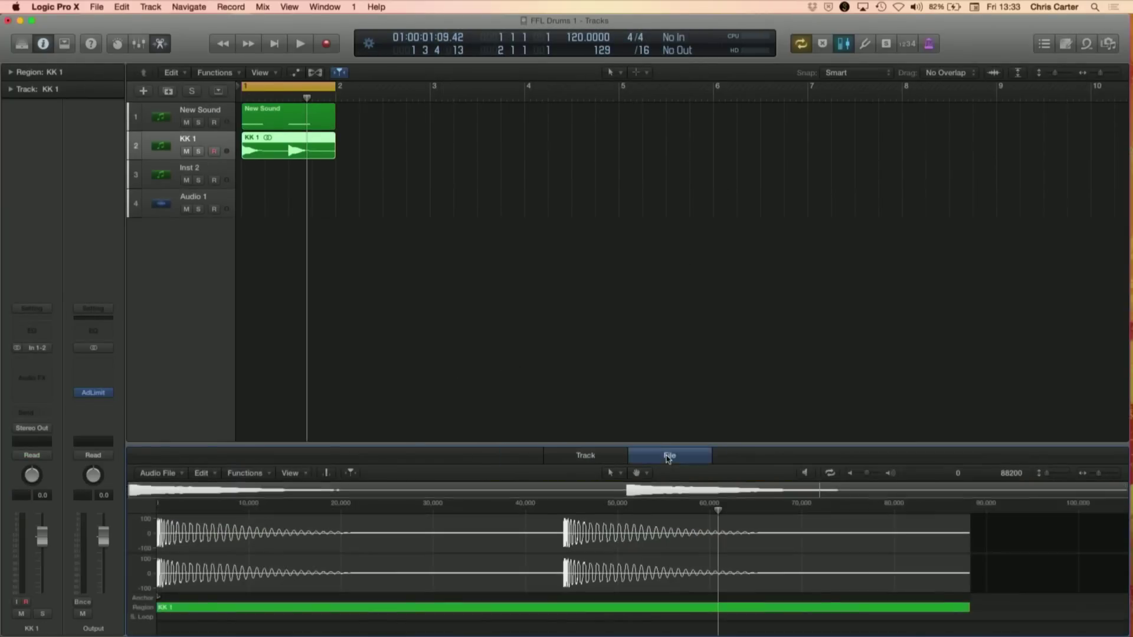
left_click_drag(442, 445, 450, 251)
key("super+Right")
key("super+Right")
key("super+Right")
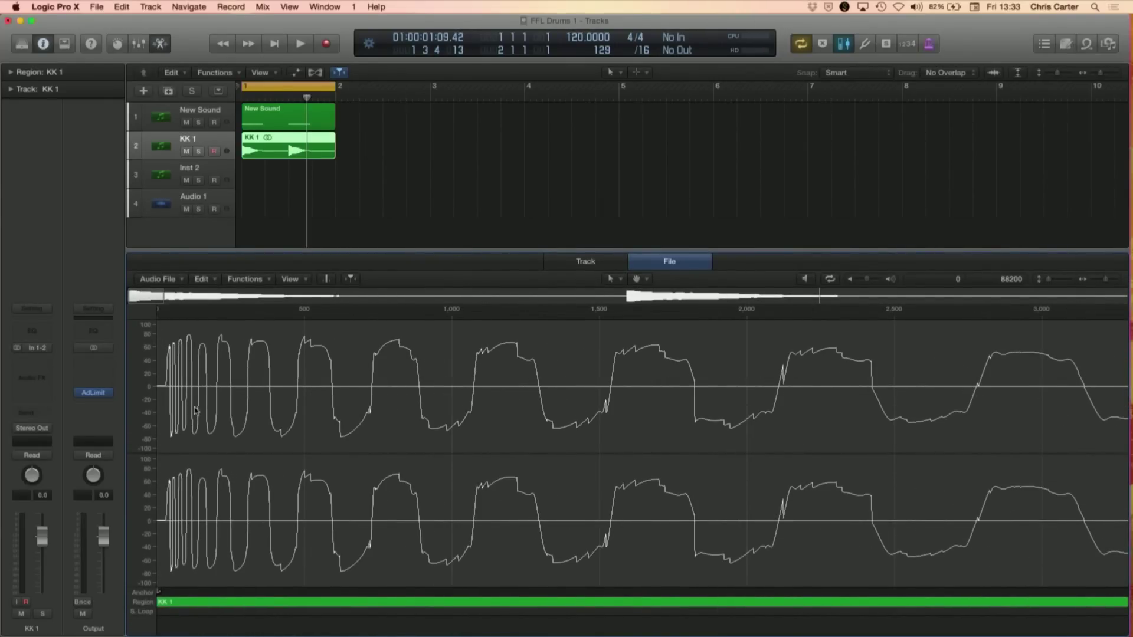
key("super+Right")
key("super+Right")
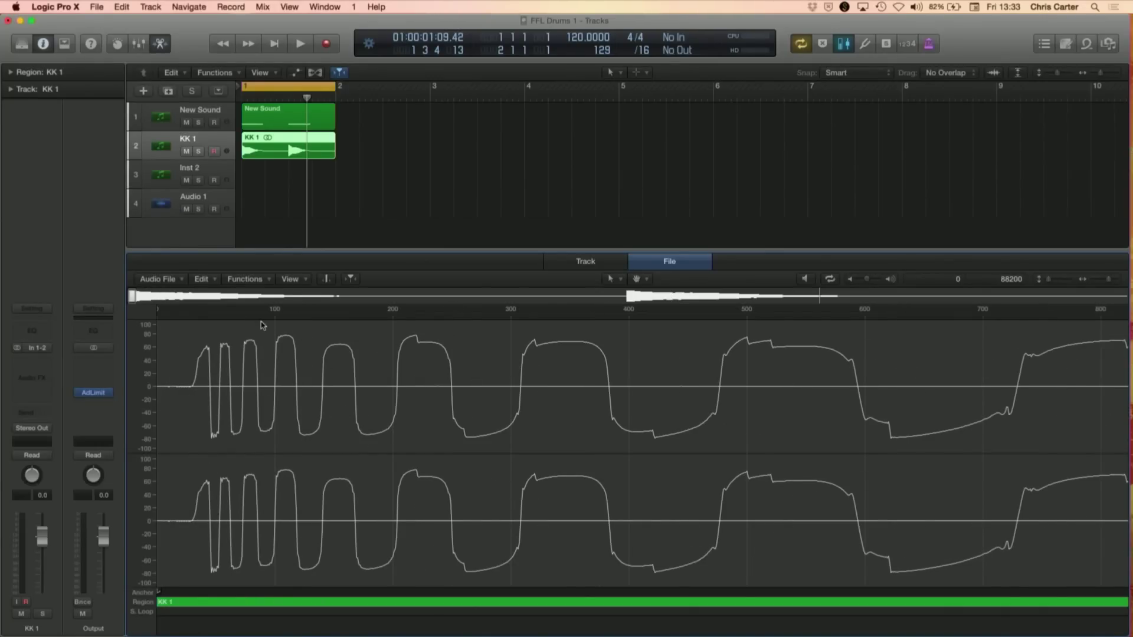
scroll(258, 385, "right", 10)
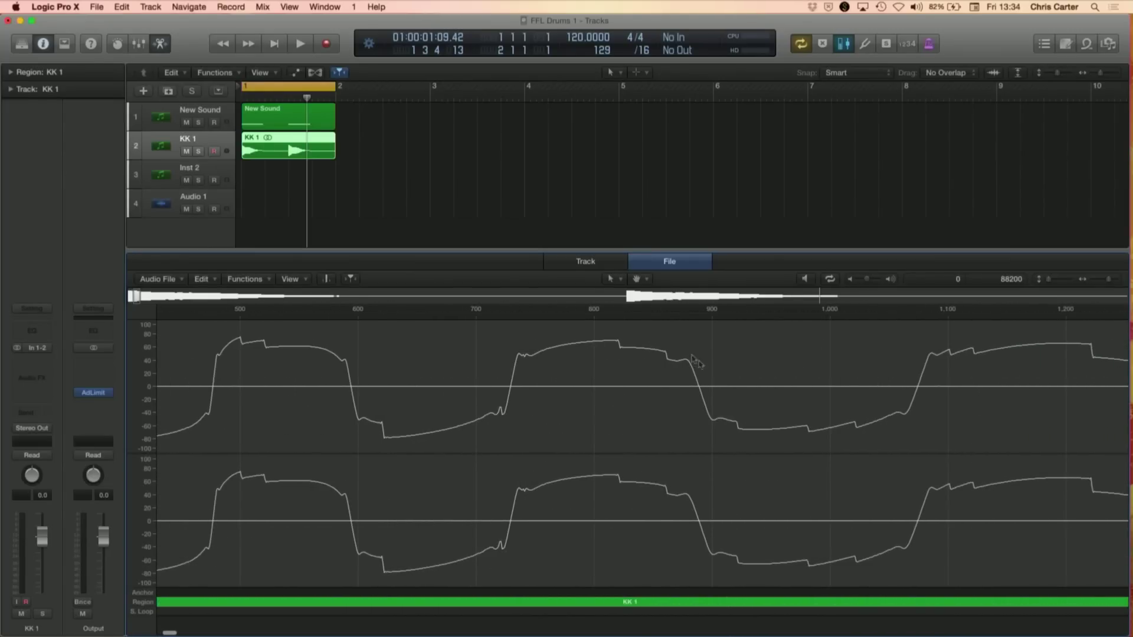
scroll(736, 413, "right", 20)
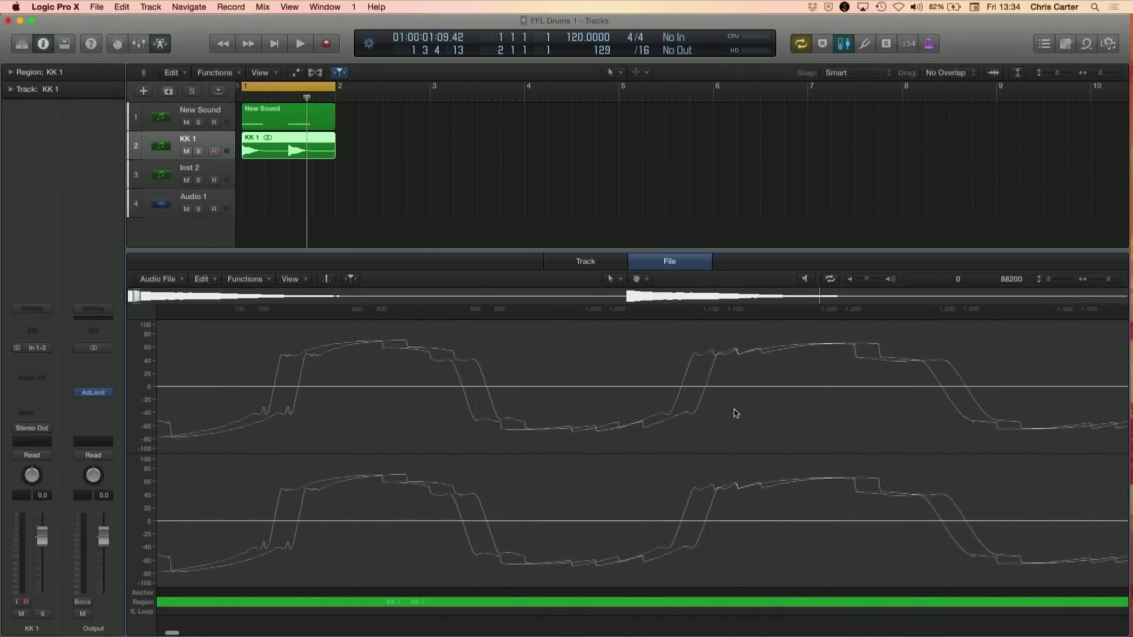
scroll(736, 413, "down", 10)
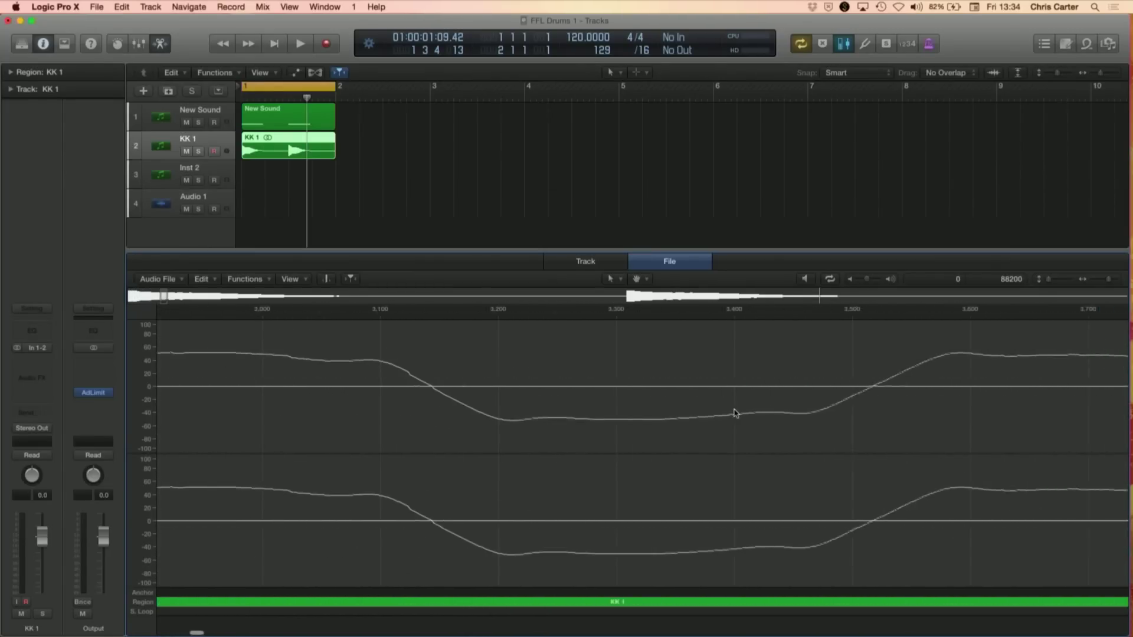
- Mute KK 1, play the New Sound track with its AdLimit activated, and reset the track's peak level
scroll(734, 410, "down", 5)
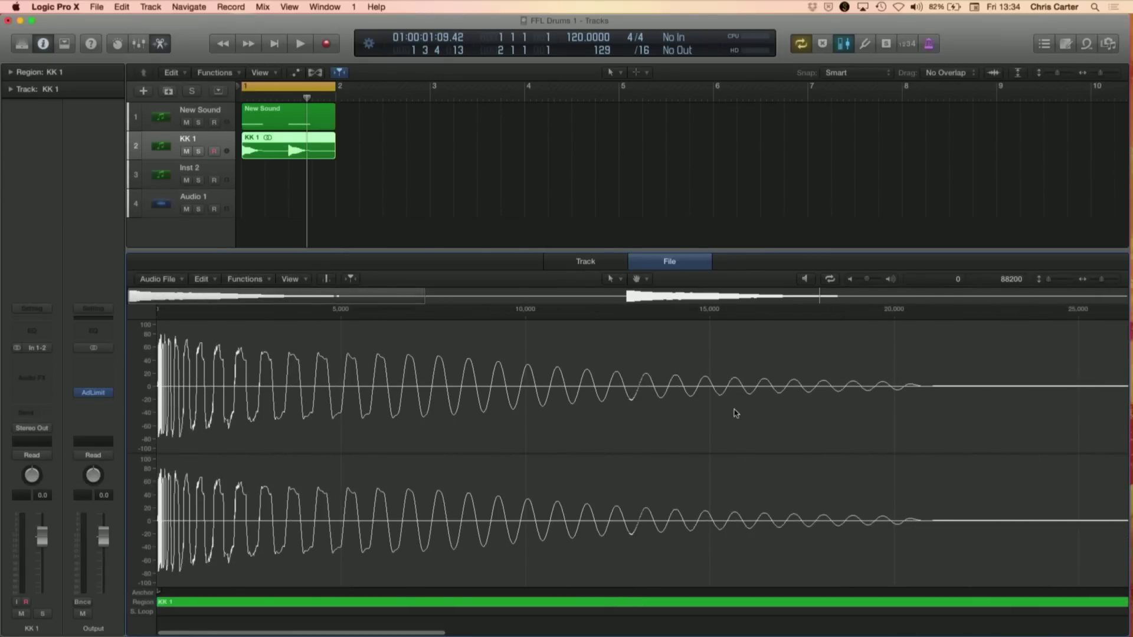
scroll(734, 409, "down", 5)
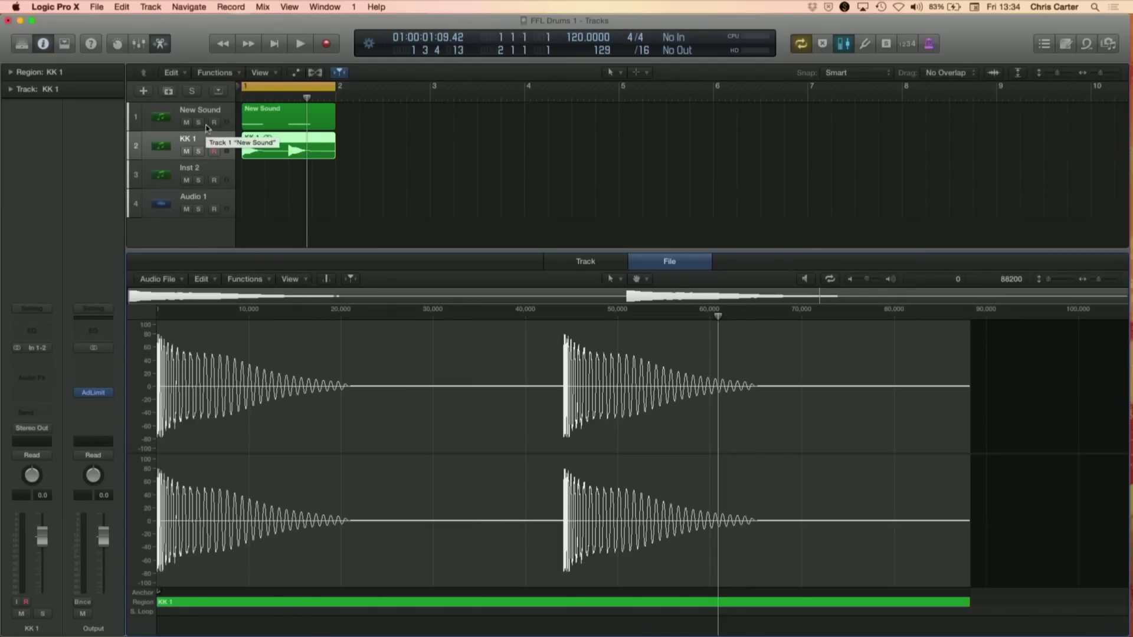
left_click(185, 151)
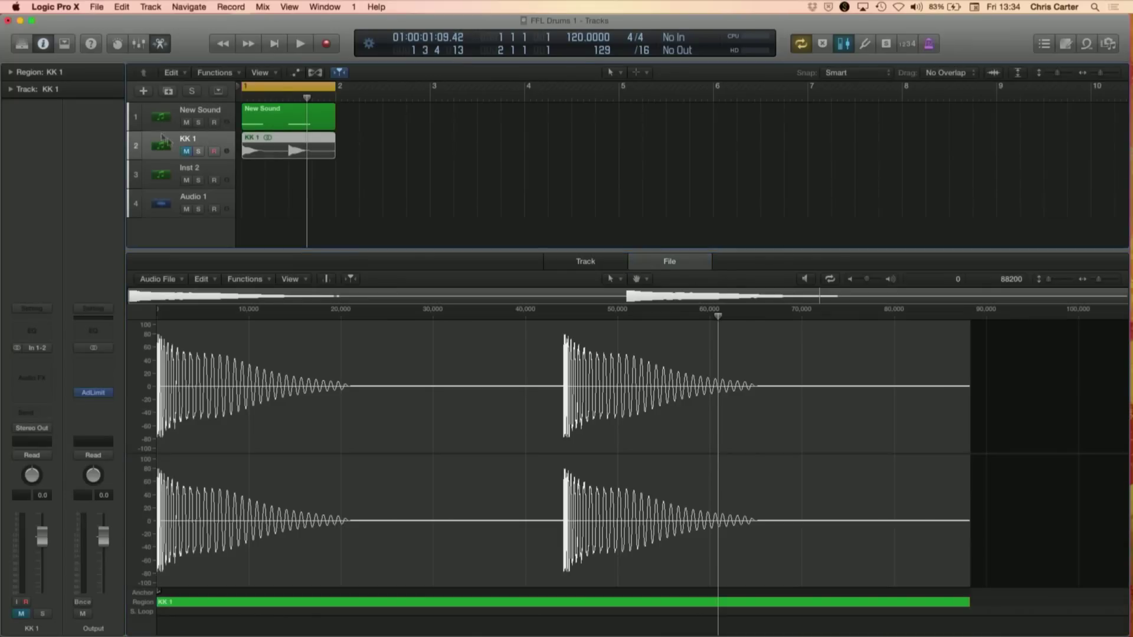
left_click(148, 121)
key("space")
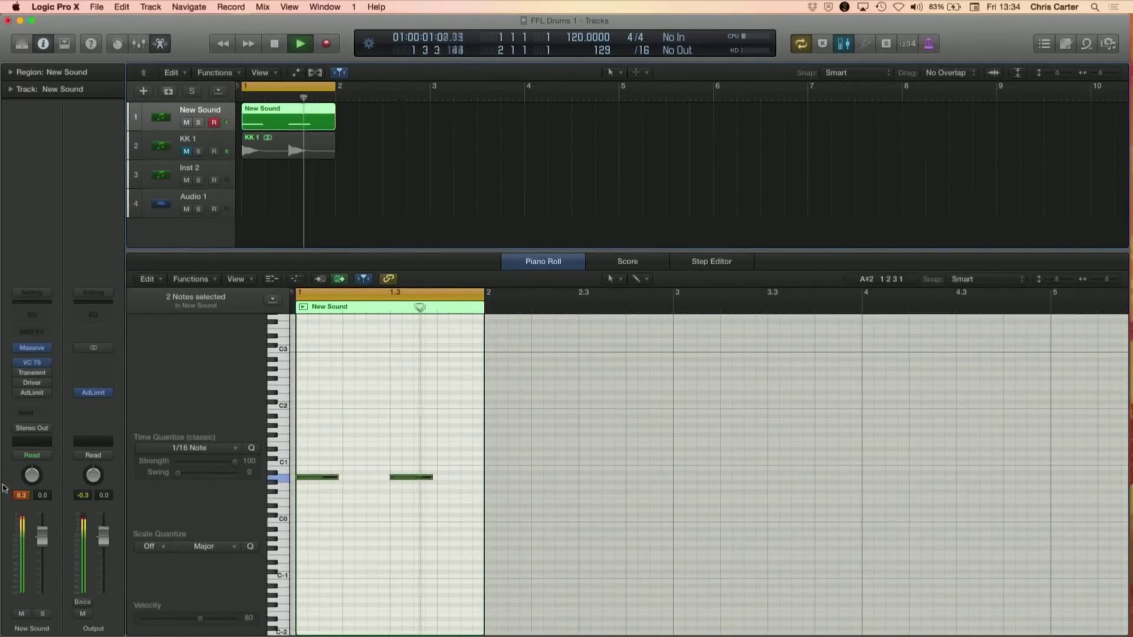
left_click(17, 393)
left_click(21, 496)
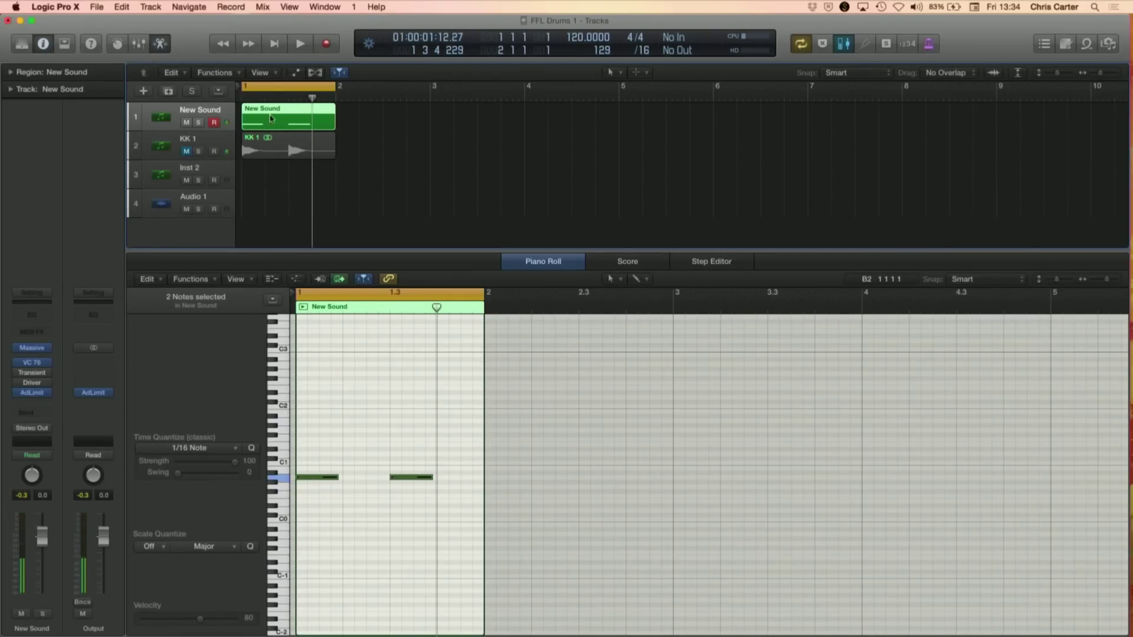
- Bounce the New Sound region in place to a new track named KK 1 v2
key("ctrl+b")
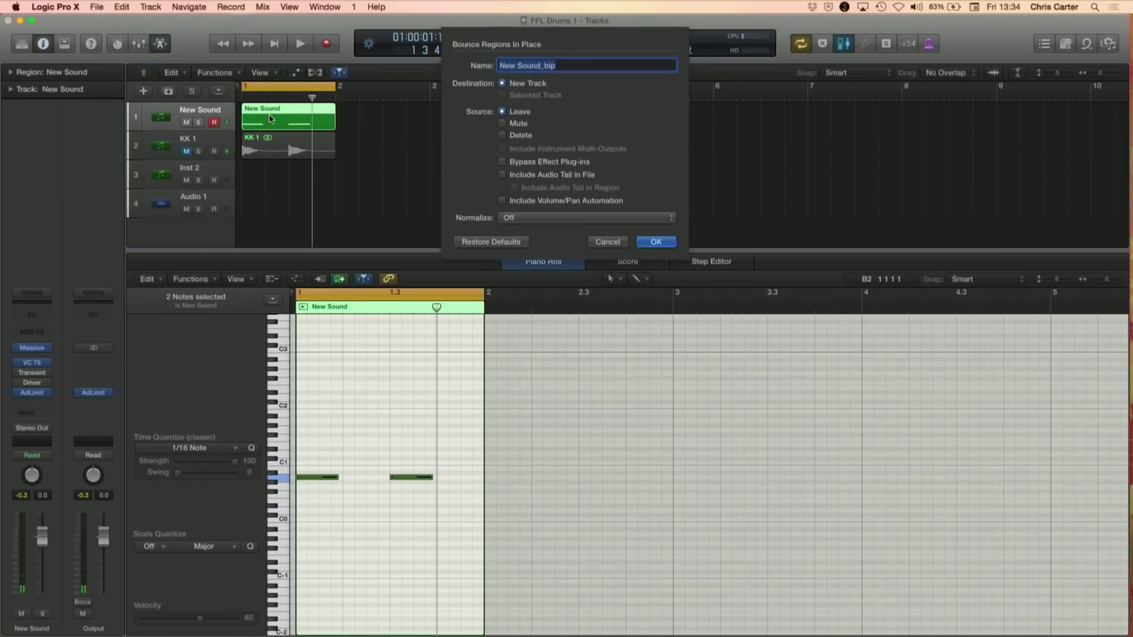
type("KK 1 v2")
key("Return")
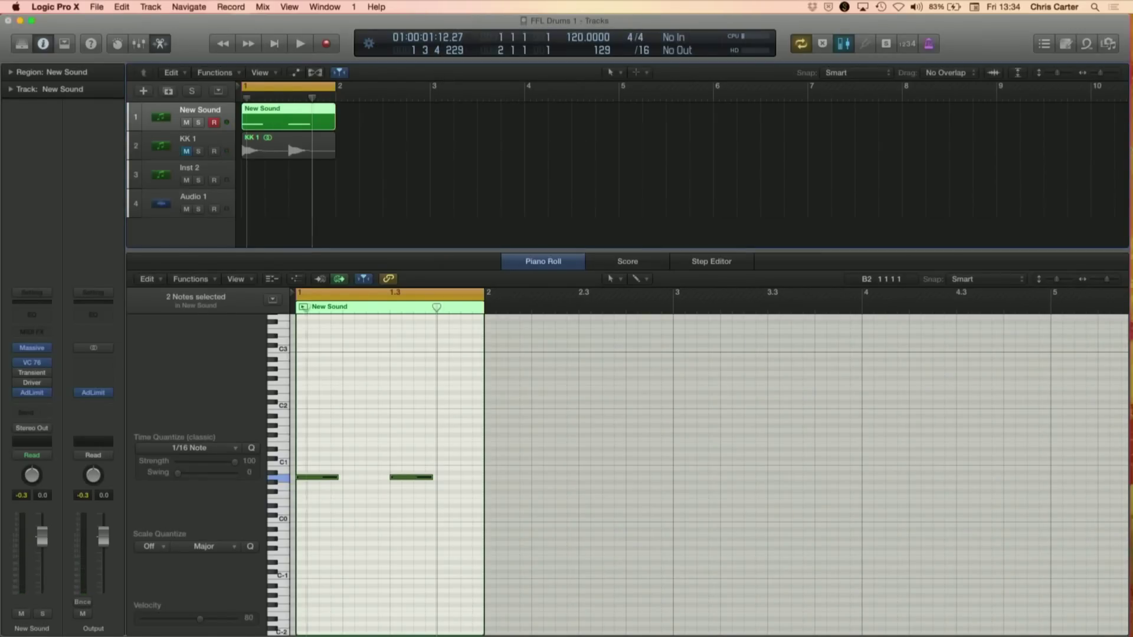
- Compare the waveforms of the KK 1 and KK 1 v2 regions in the file editor
left_click(401, 207)
left_click(286, 177)
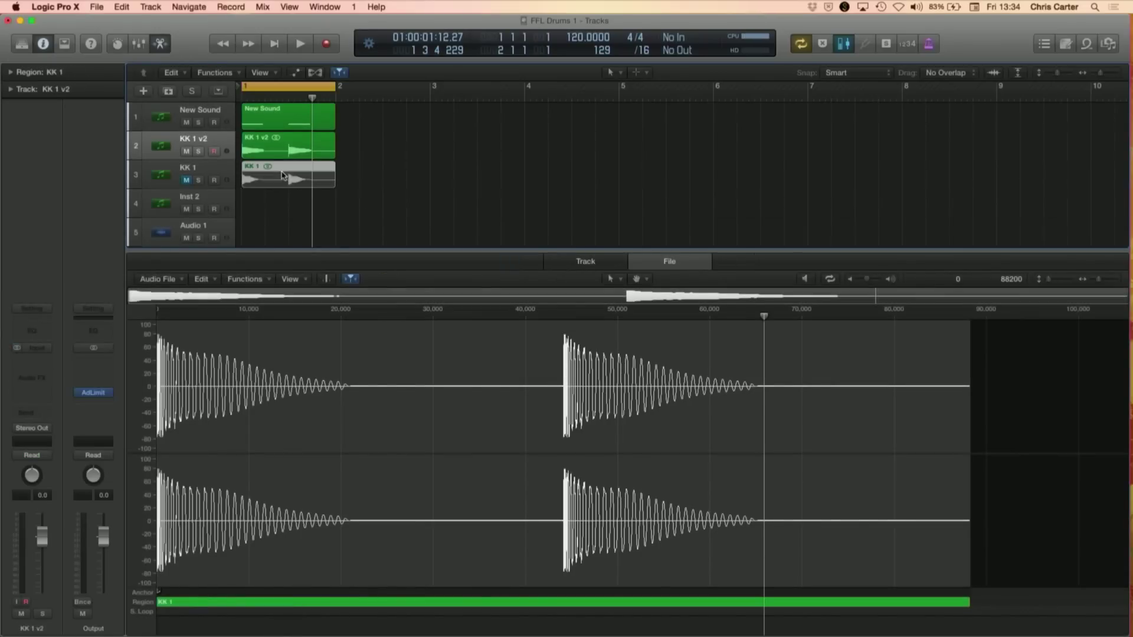
key("z")
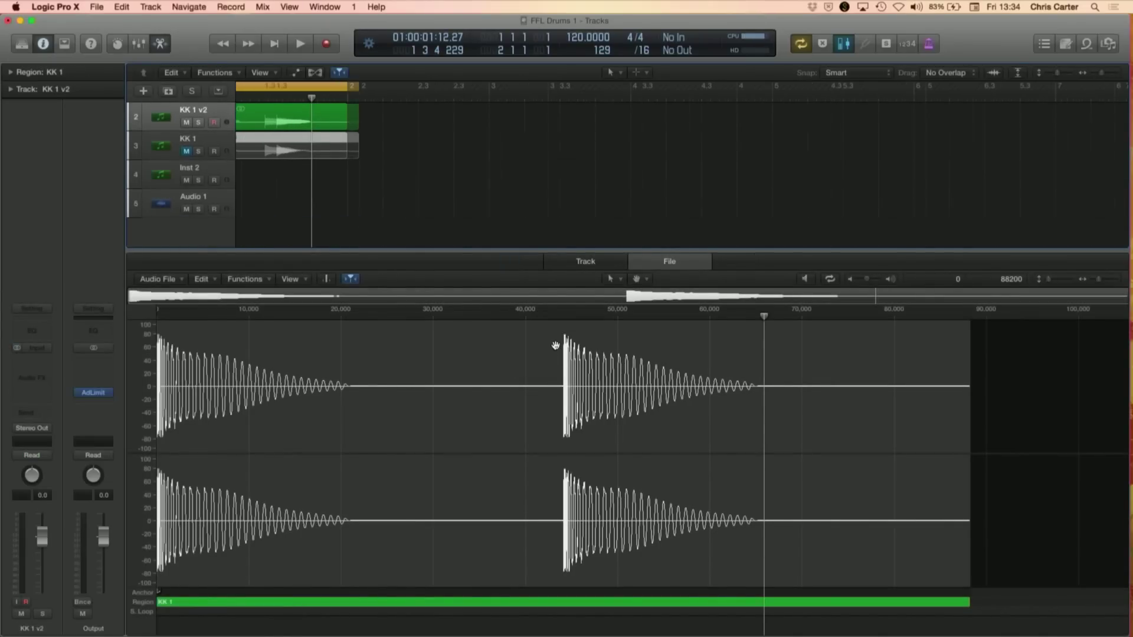
scroll(372, 222, "up", 2)
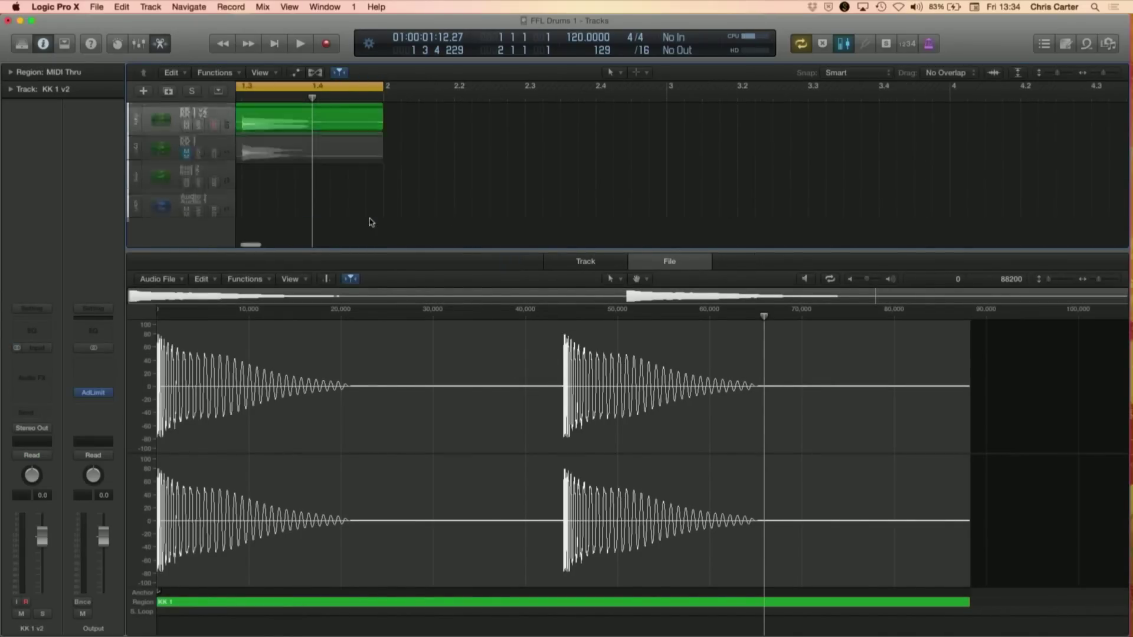
left_click(331, 150)
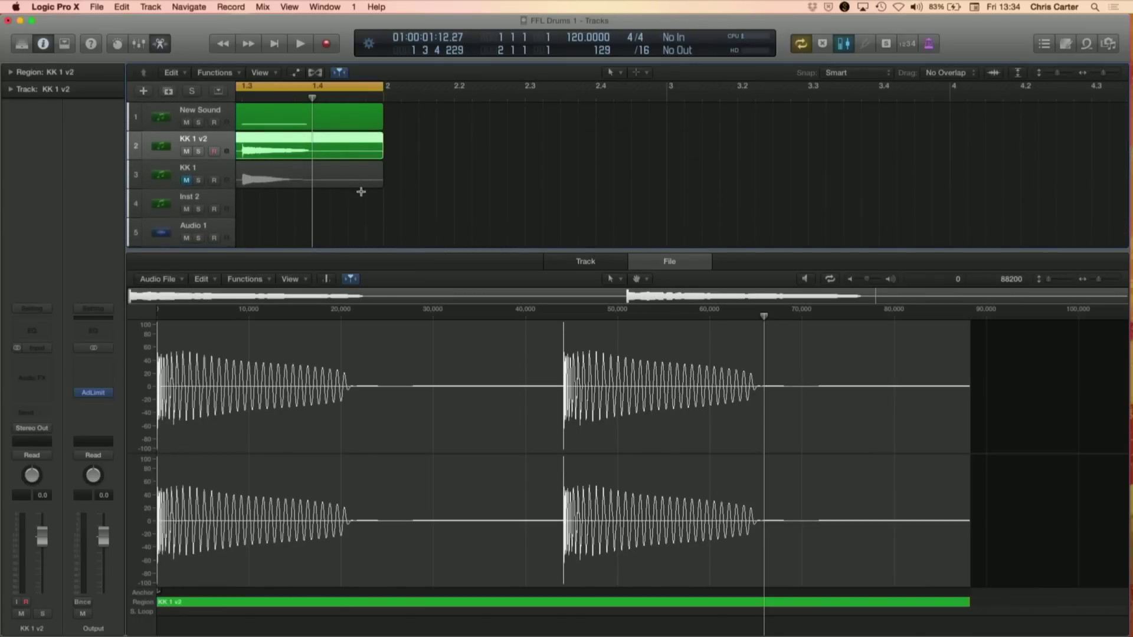
key("super+Right")
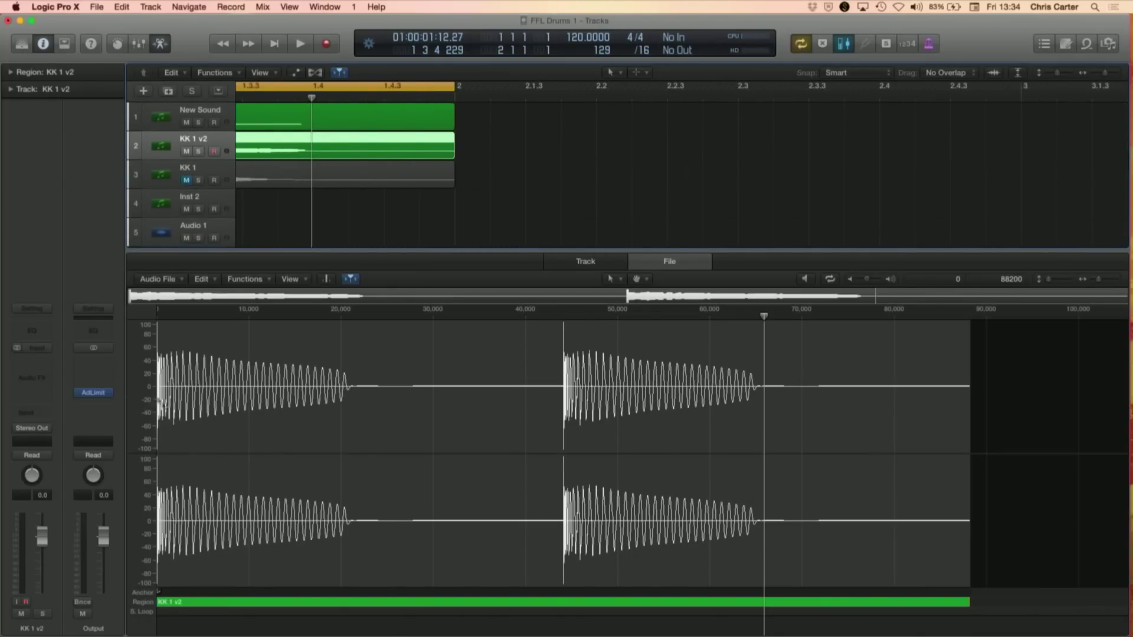
- Move the start of the KK 1 v2 region to the onset of the first kick
left_click_drag(312, 425, 215, 417)
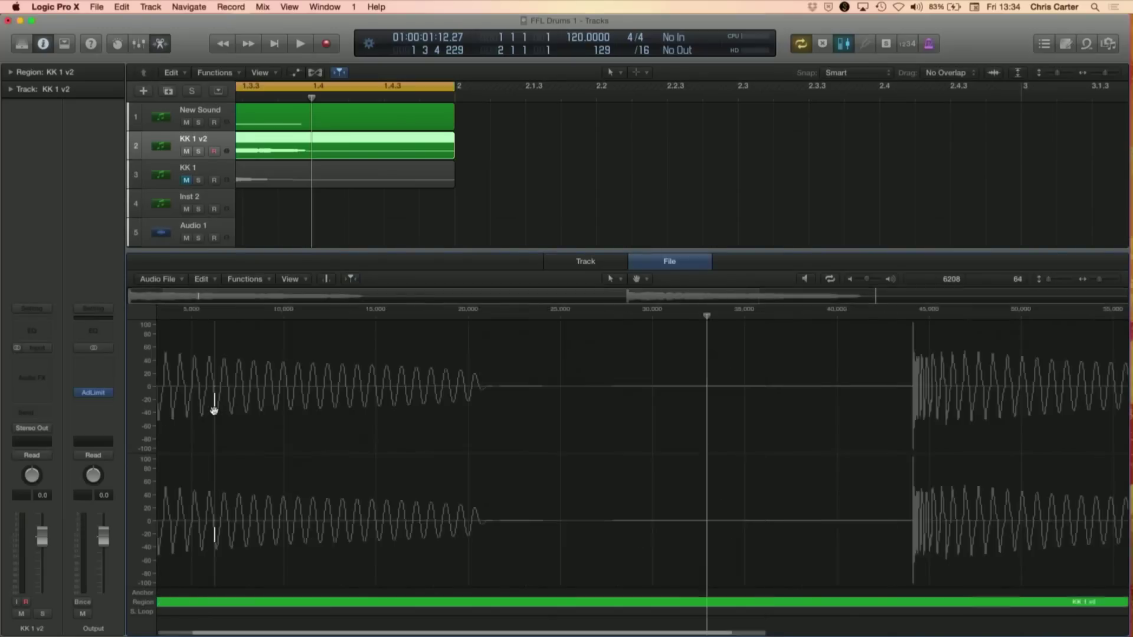
scroll(215, 414, "left", 10)
left_click(177, 400)
key("super+Right")
key("super+Right")
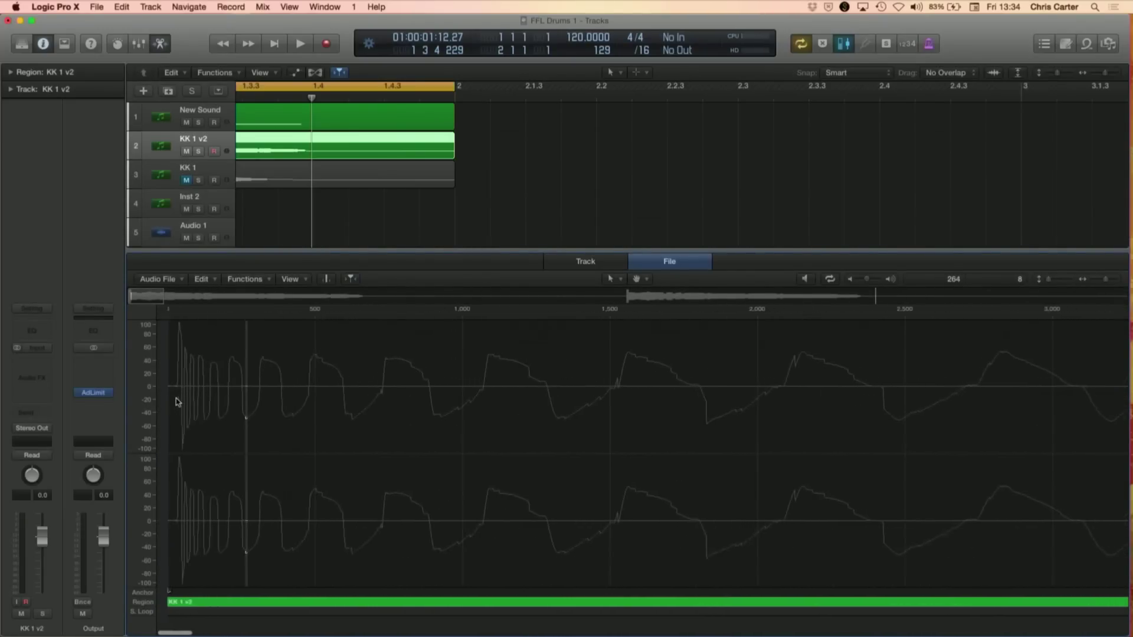
key("super+Right")
key("super+Right")
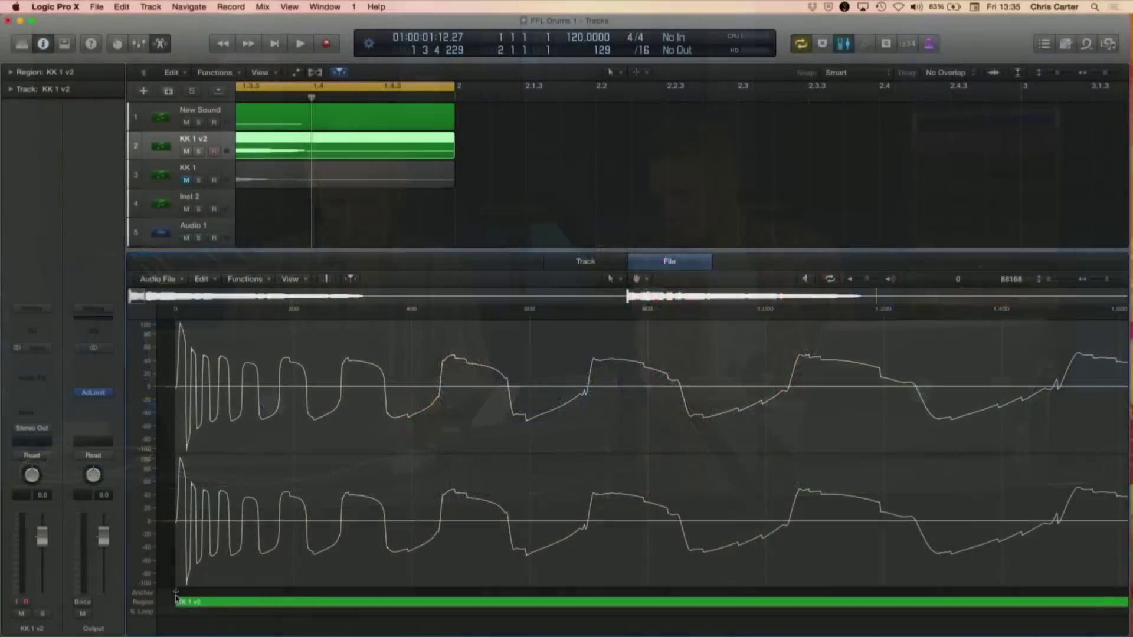
- Shorten the KK 1 v2 region to 27240 samples, keeping only the first kick, and apply Trim to its audio file
scroll(176, 598, "down", 10)
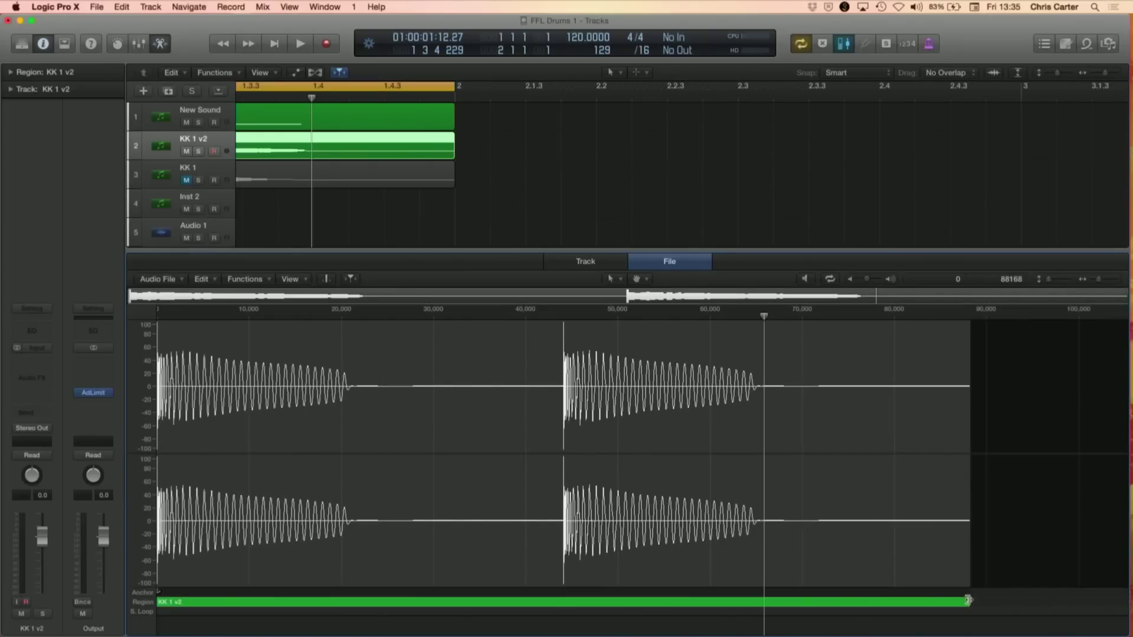
left_click_drag(968, 600, 407, 559)
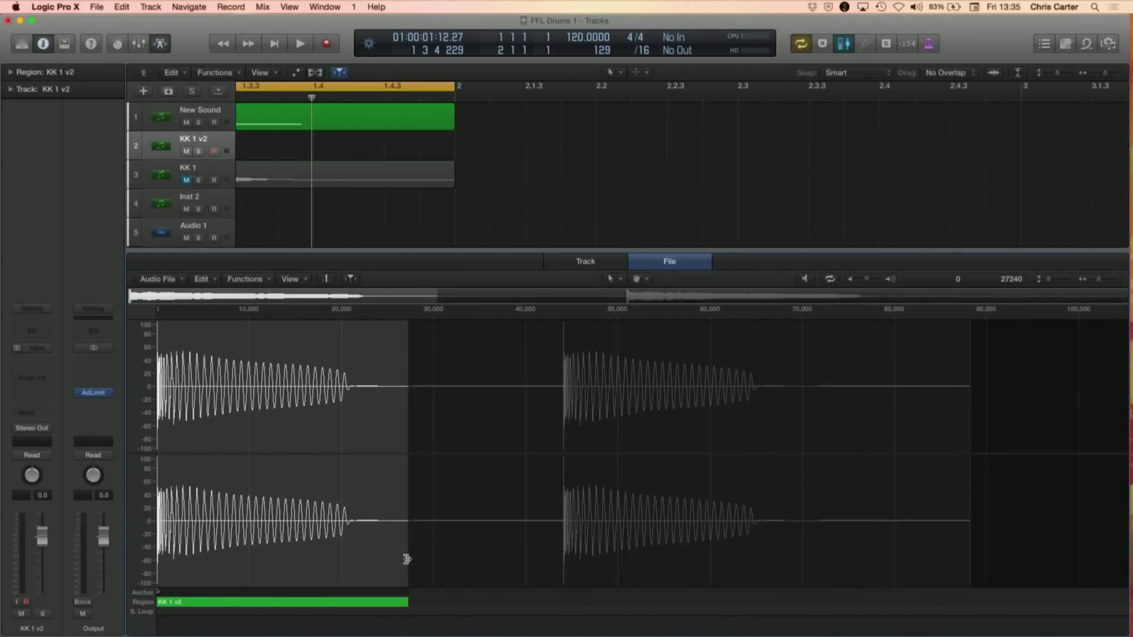
key("super+alt+t")
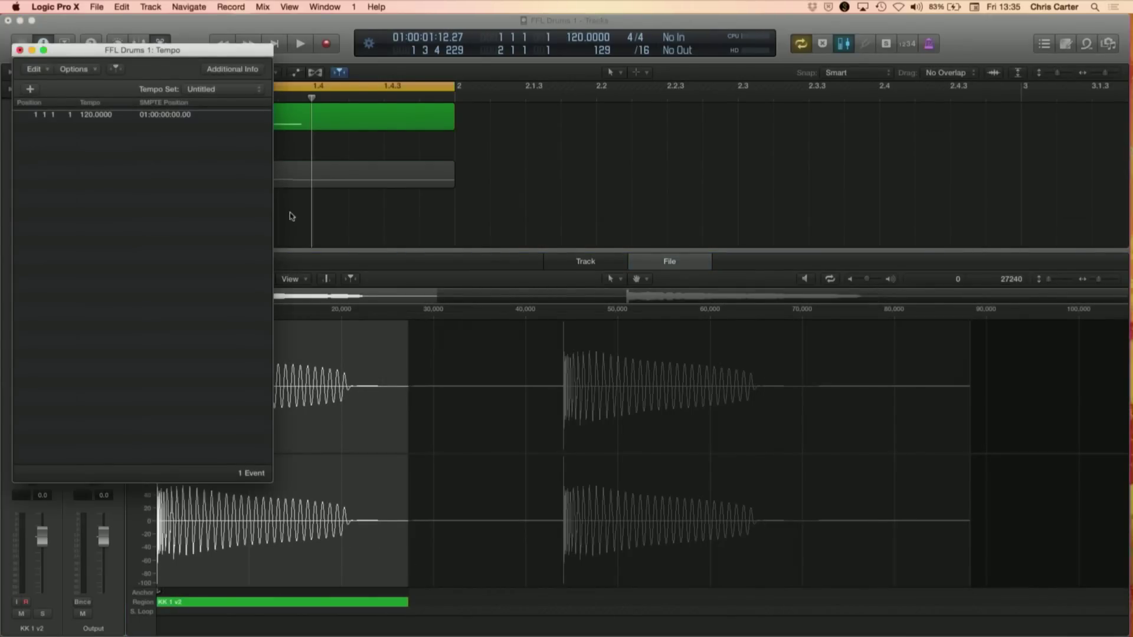
left_click(19, 50)
key("ctrl+t")
key("Return")
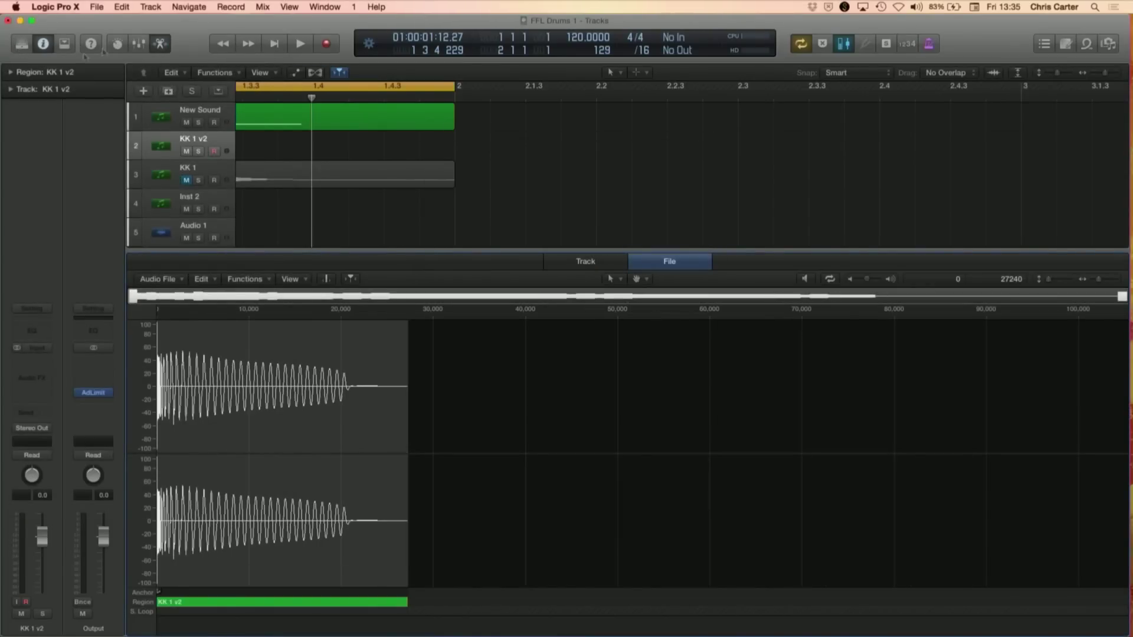
- Shorten the KK 1 region to 25864 samples so that it holds only the first kick
key("z")
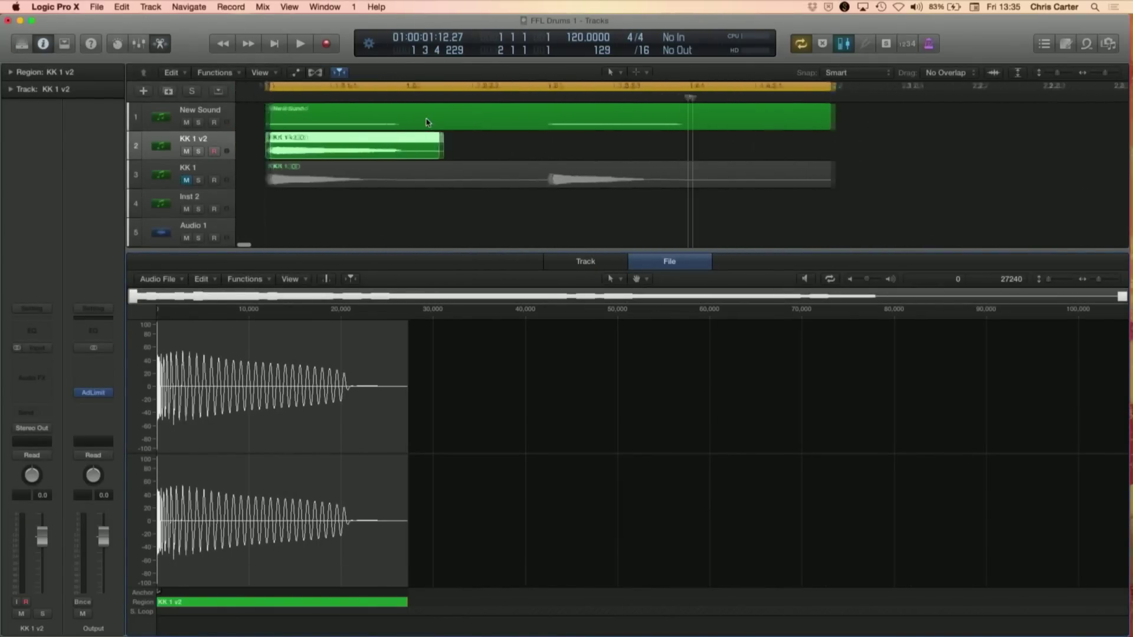
left_click(312, 179)
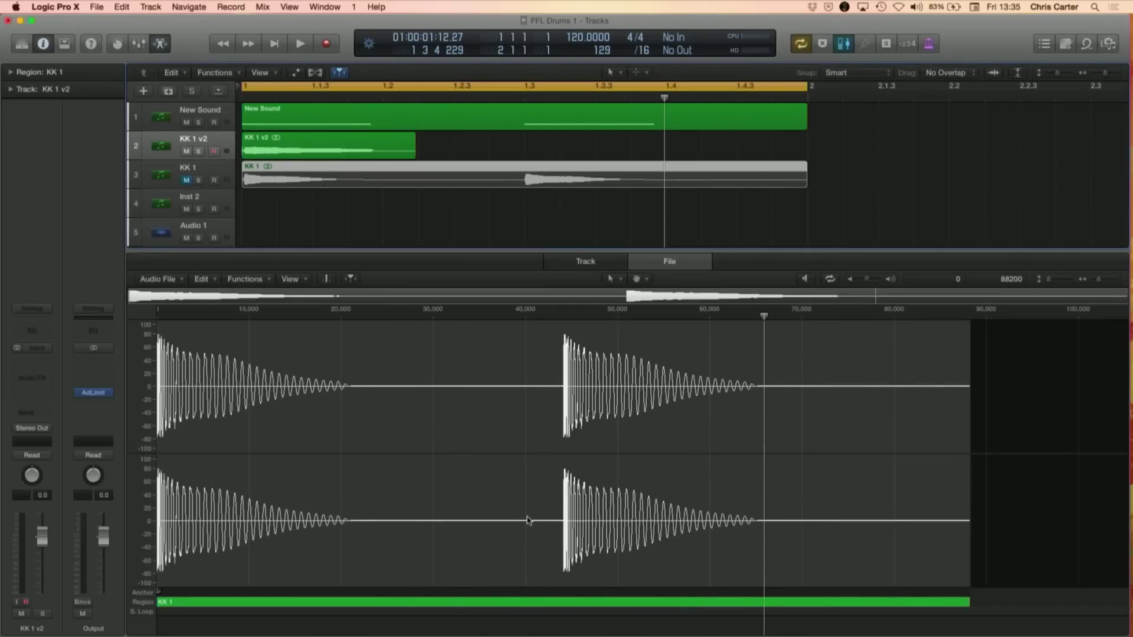
left_click_drag(968, 603, 395, 551)
- Move the KK 1 region's start to the kick's onset, leaving 25834 samples, and apply Trim to its audio file
key("ctrl+Right")
key("ctrl+Right")
key("ctrl+Right")
key("ctrl+Right")
key("ctrl+Right")
key("ctrl+Right")
key("ctrl+Right")
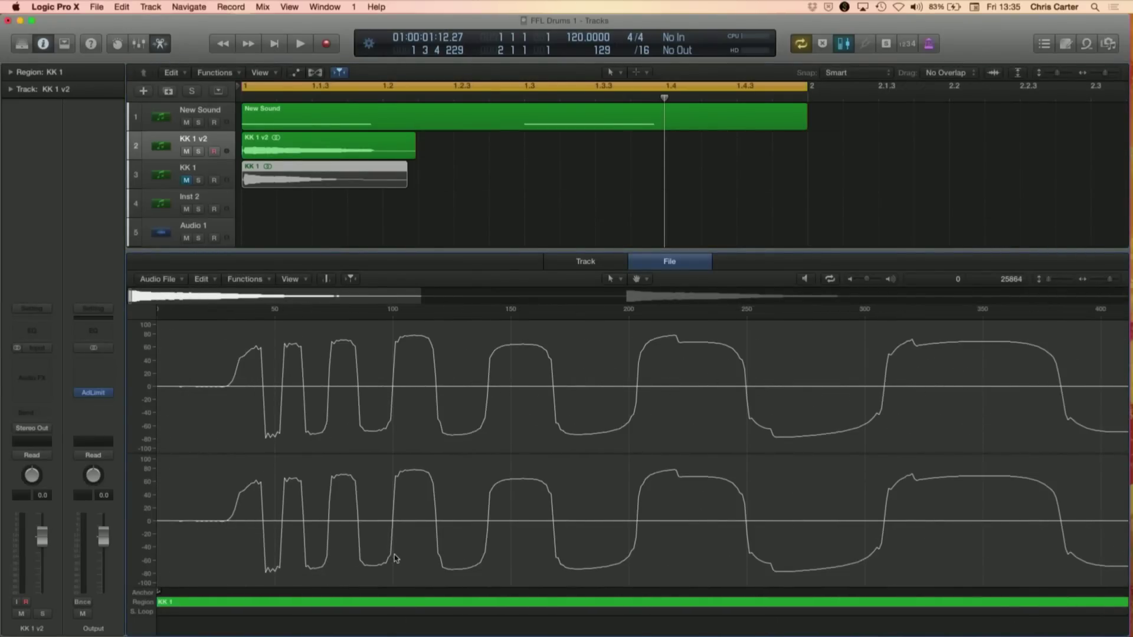
left_click_drag(159, 602, 232, 591)
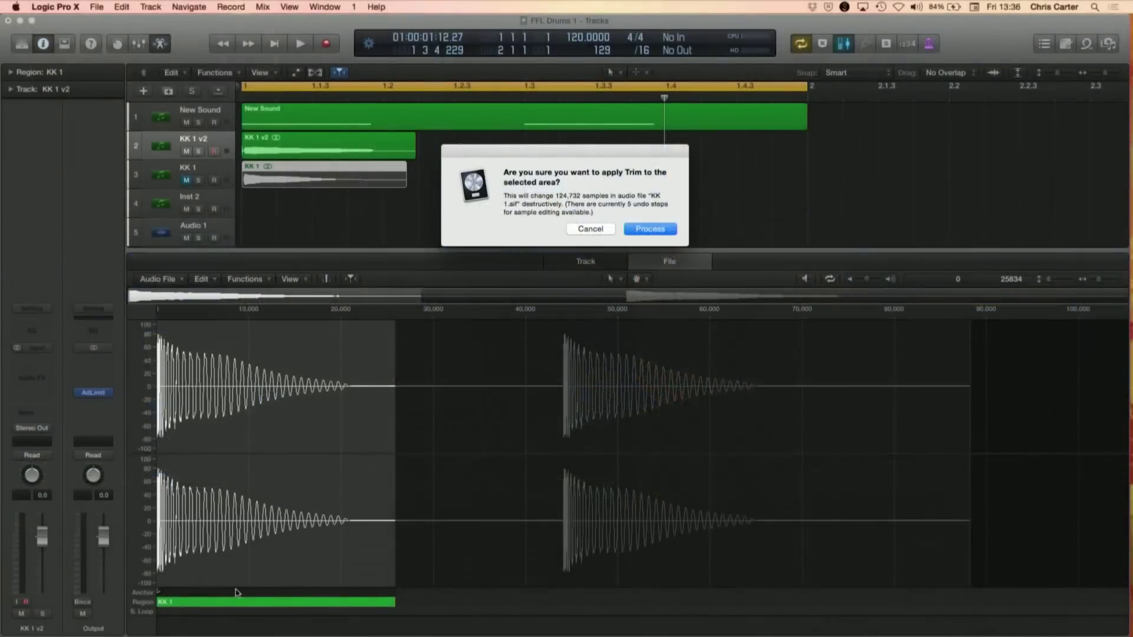
key("Return")
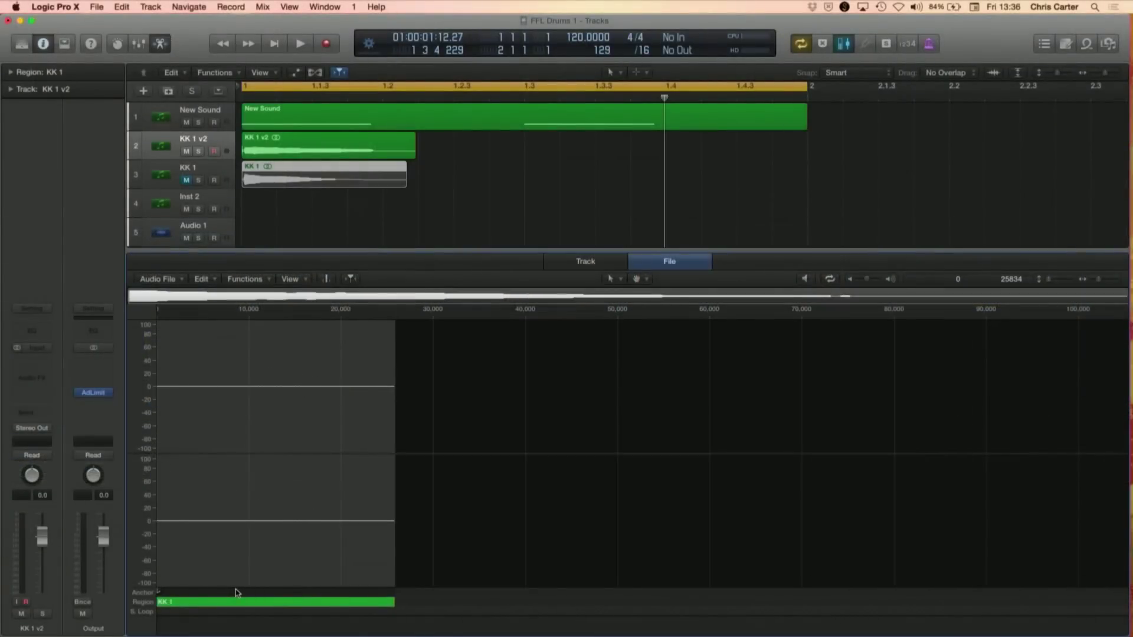
- Show the project's audio files beside the Battery 4 editor of track Inst 2, with Battery's library browser hidden
left_click(1109, 43)
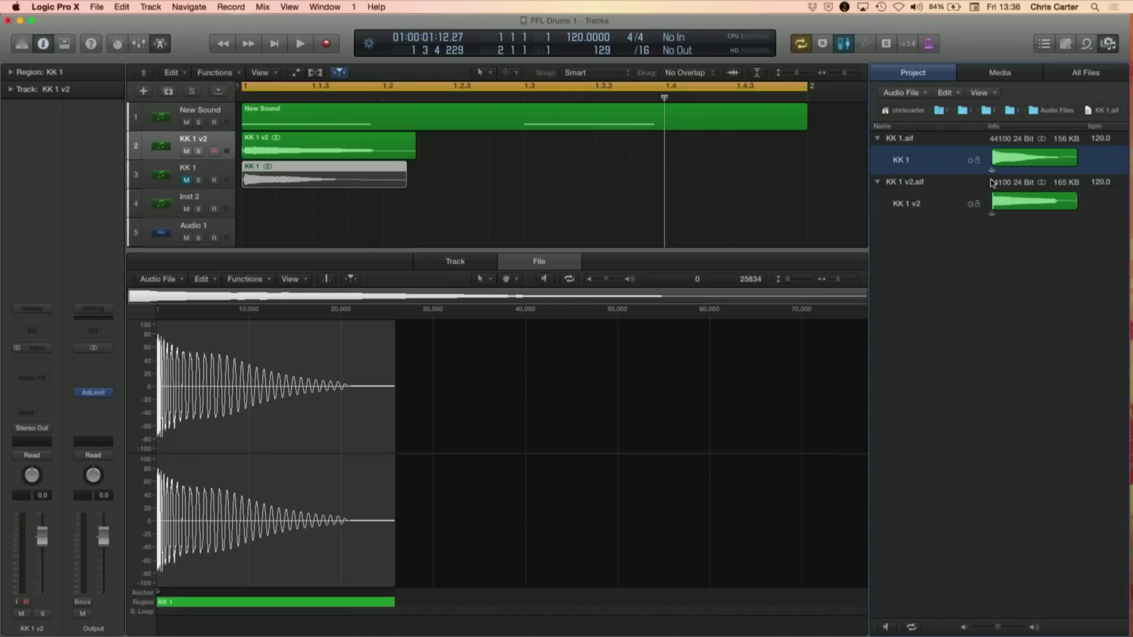
scroll(176, 189, "down", 2)
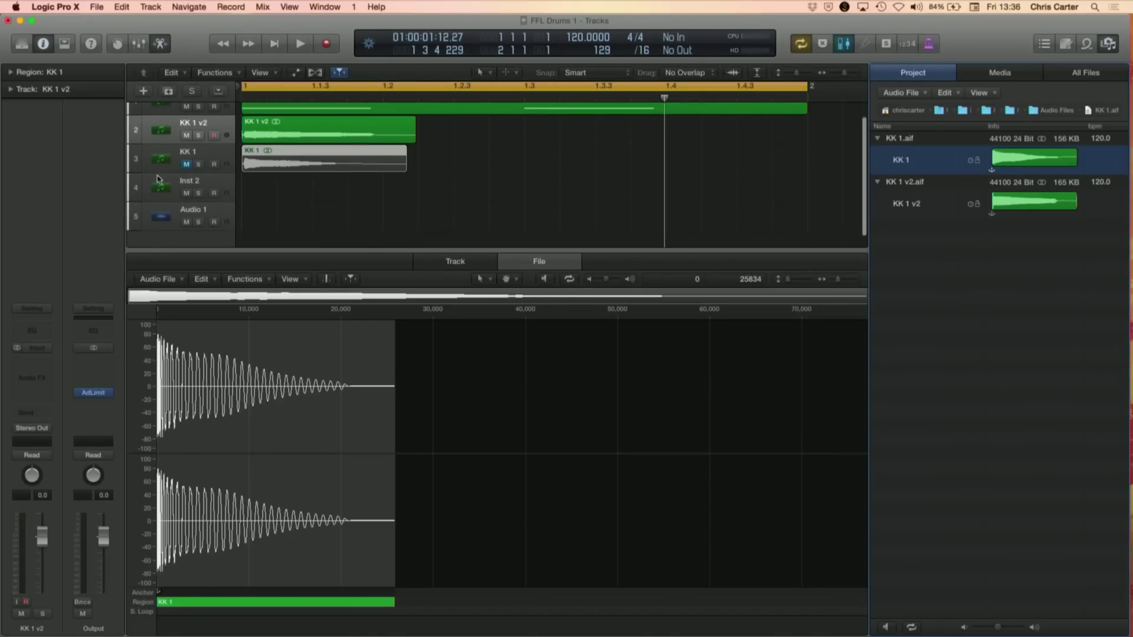
left_click(141, 185)
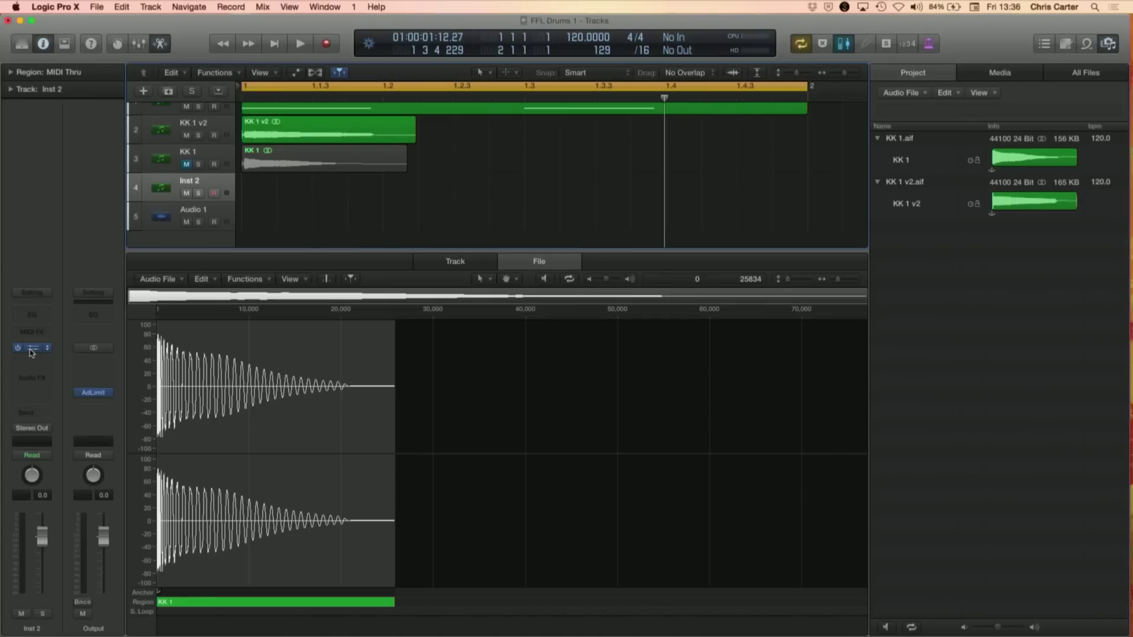
key("v")
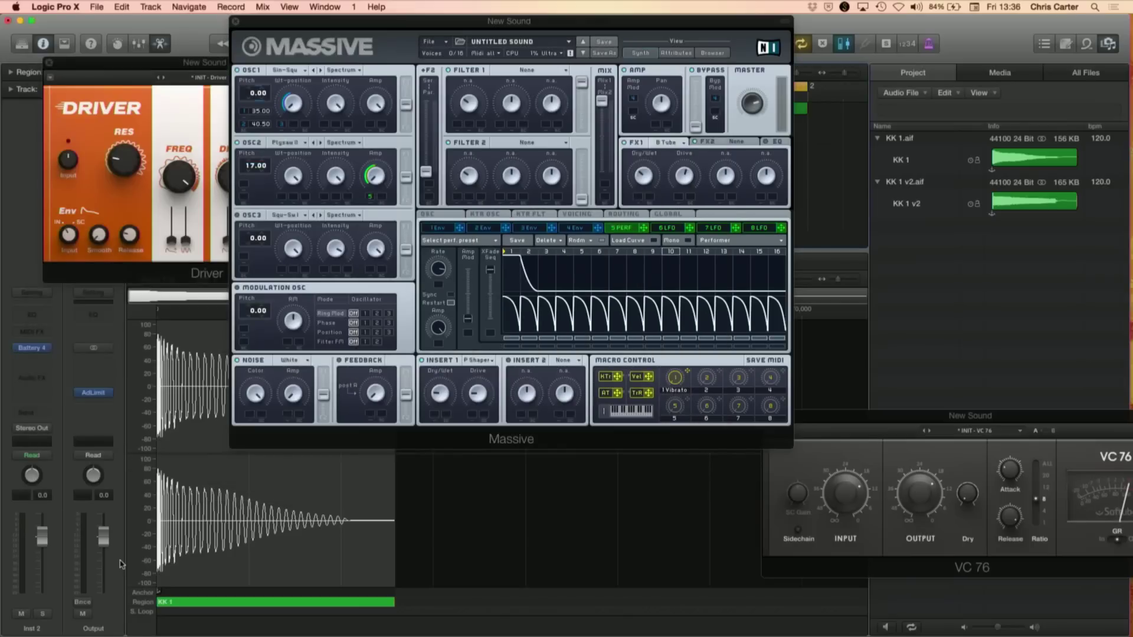
left_click(30, 349)
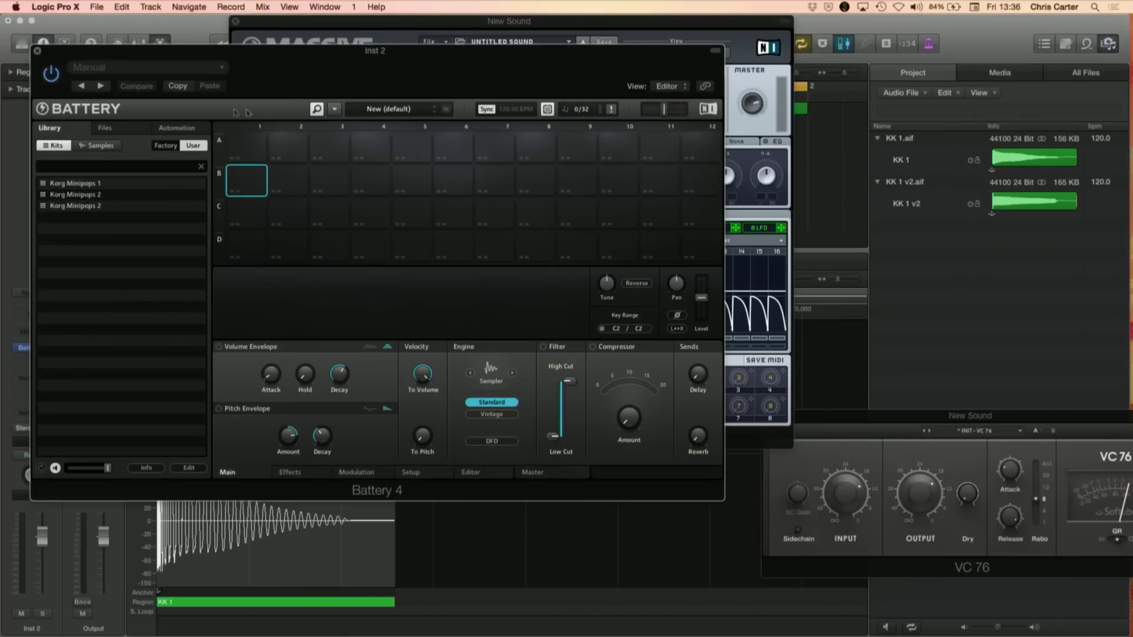
left_click(317, 109)
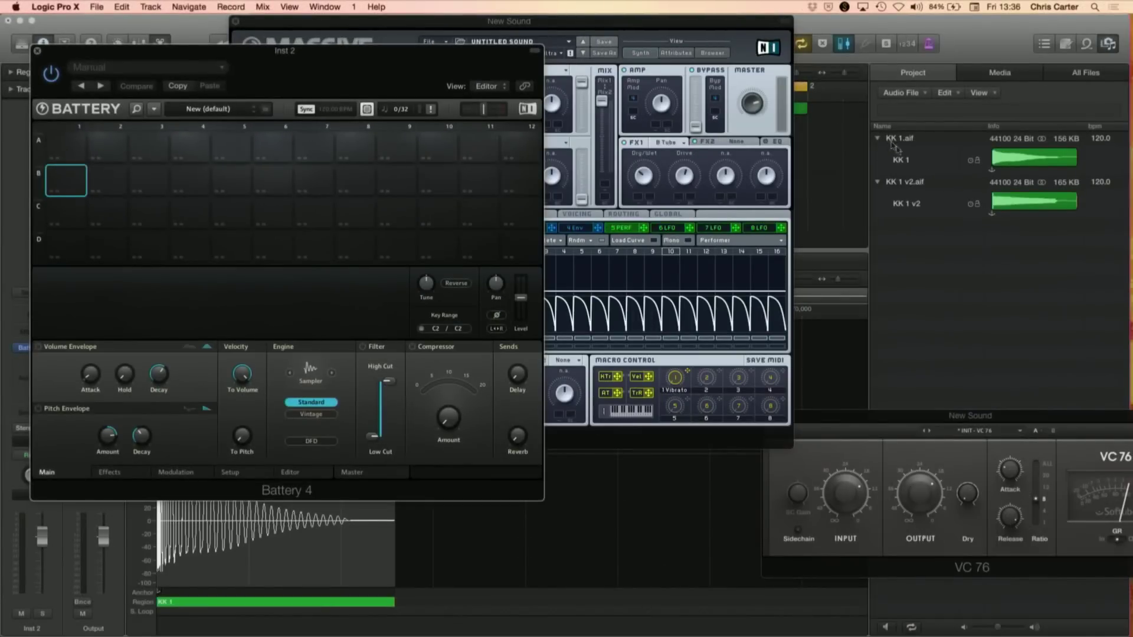
left_click(908, 138)
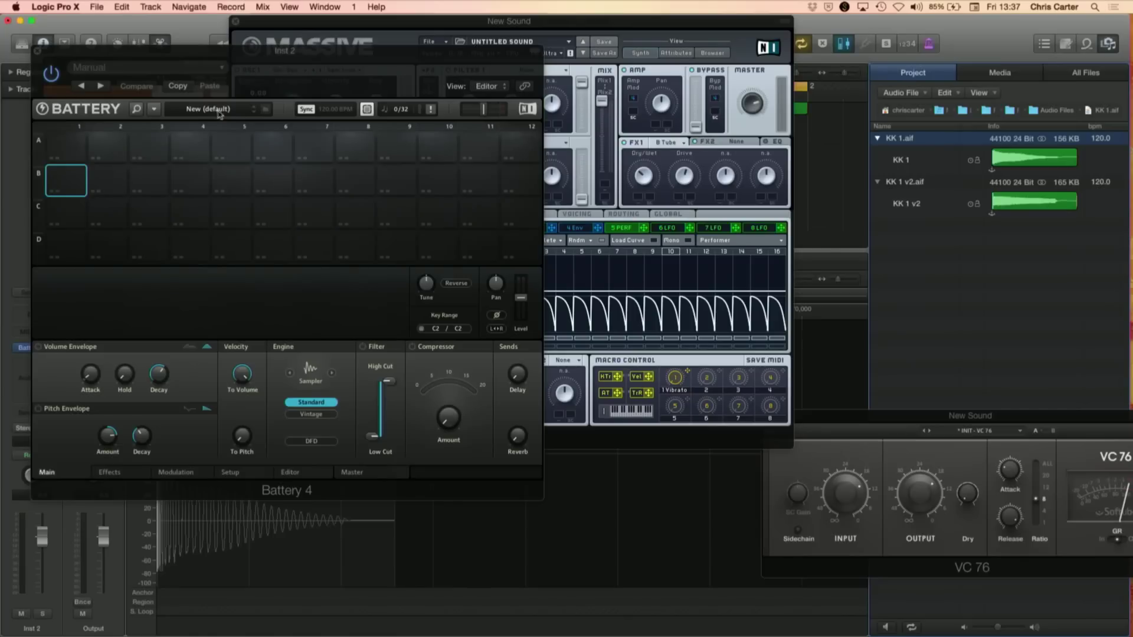
- Resize Battery 4's cell matrix to 4x4, accepting the deletion of the last 8 columns
left_click(154, 109)
mouse_move(161, 135)
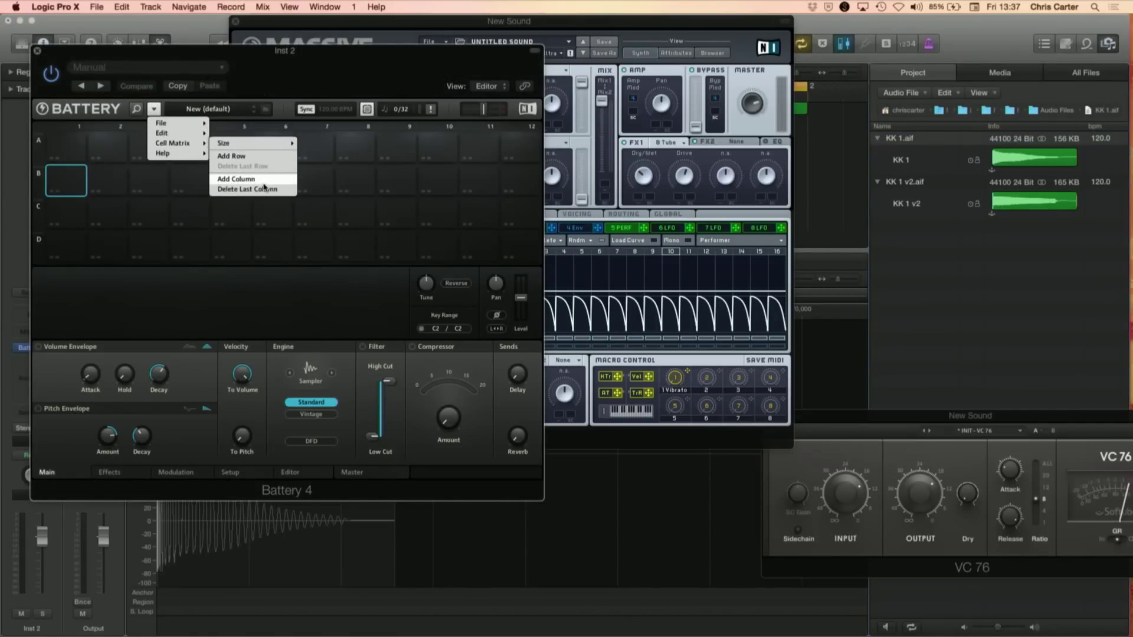
mouse_move(250, 145)
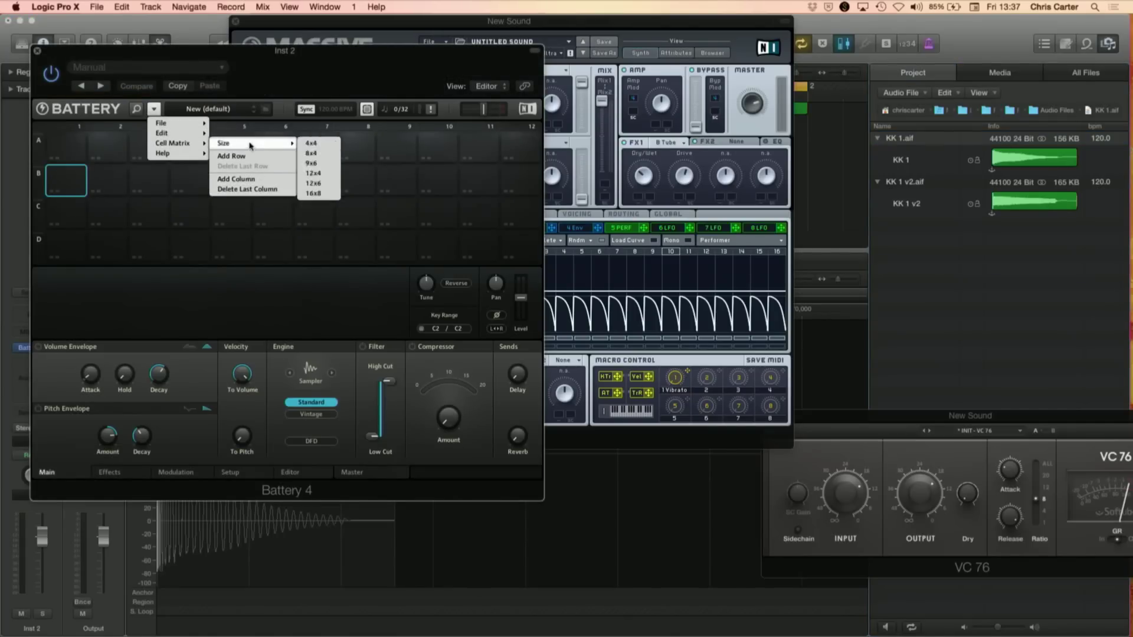
left_click(309, 146)
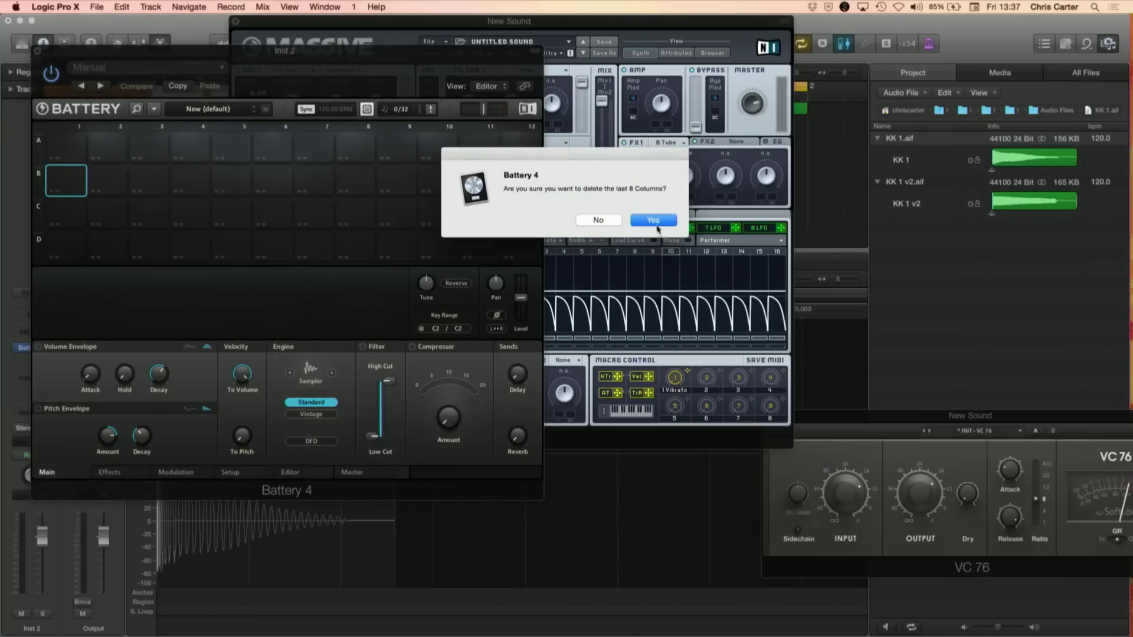
left_click(654, 220)
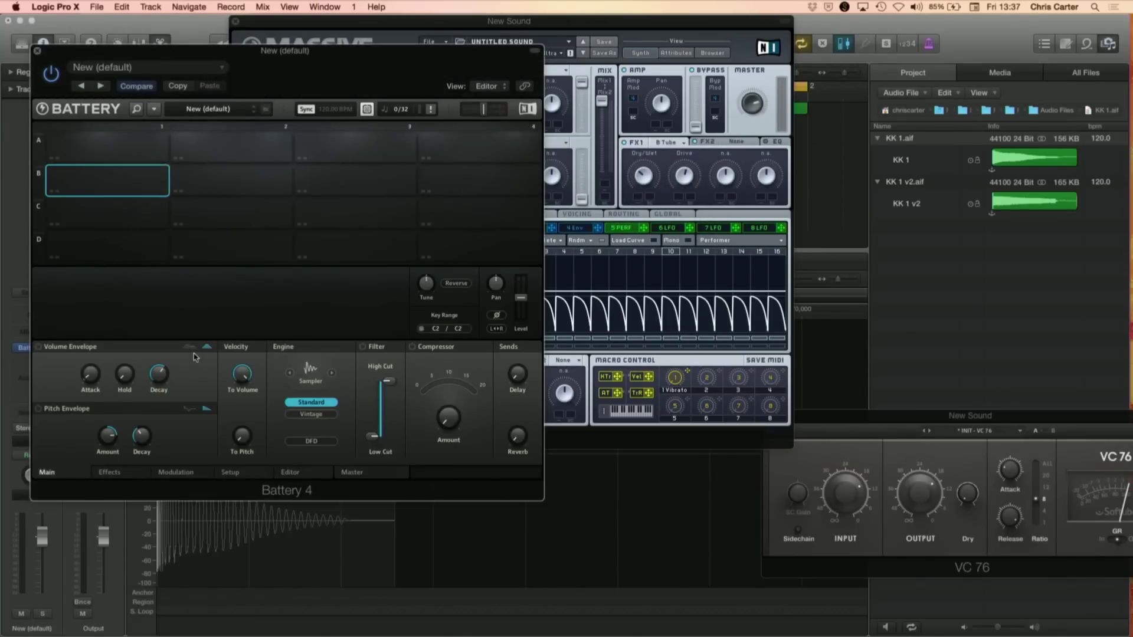
- Enlarge Battery 4's cell matrix to 16 columns by 8 rows and load KK 1.aif and KK 1 v2.aif into cells A1 and A2
left_click(154, 109)
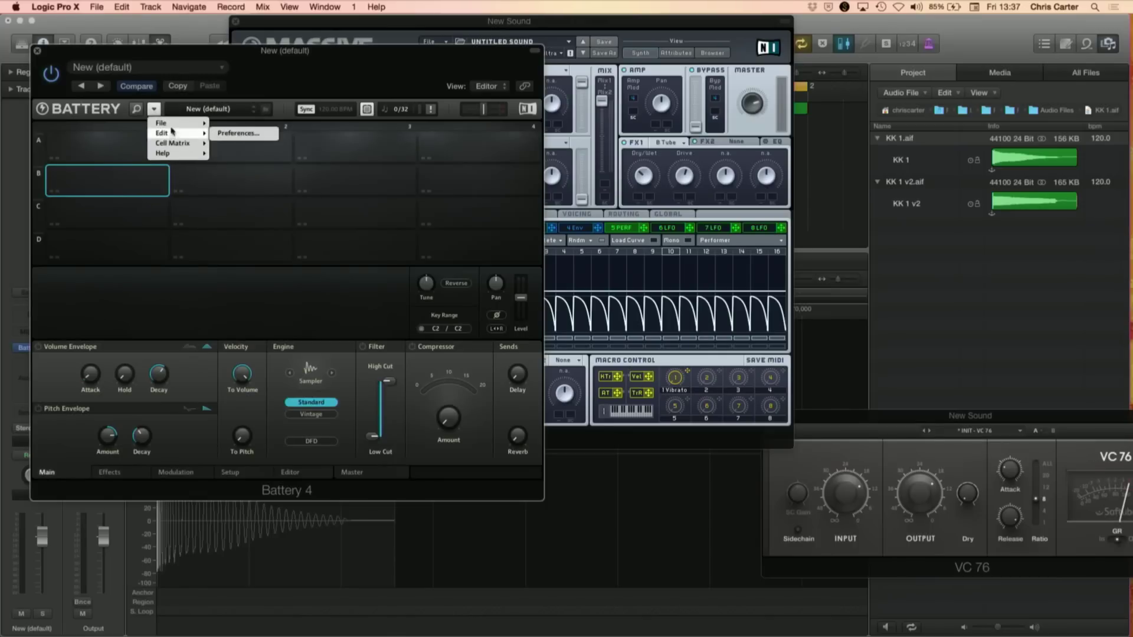
mouse_move(173, 144)
mouse_move(239, 145)
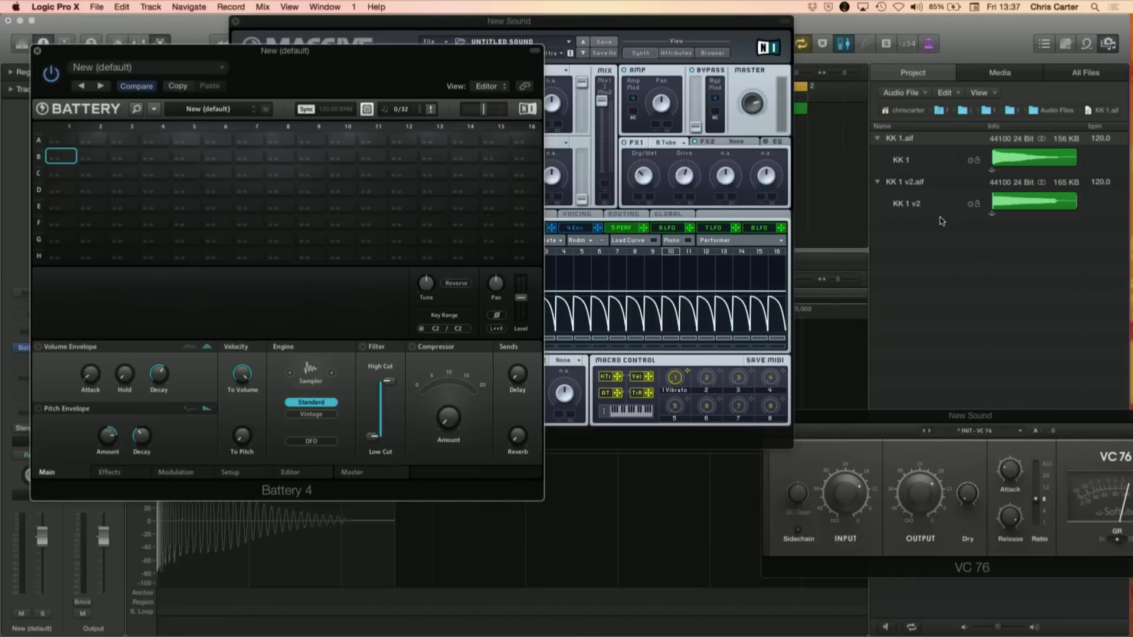
left_click(908, 184)
left_click_drag(895, 142, 62, 140)
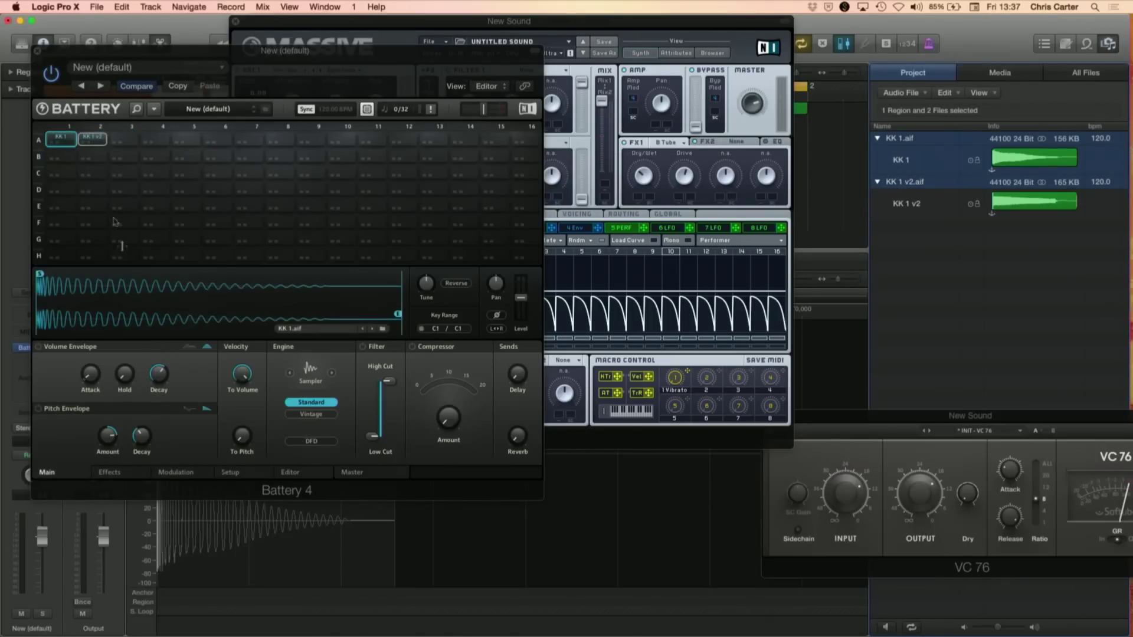
- Audition the KK 1 and KK 1 v2 cells alternately to compare the two kick samples and their waveforms
left_click(92, 141)
left_click(90, 142)
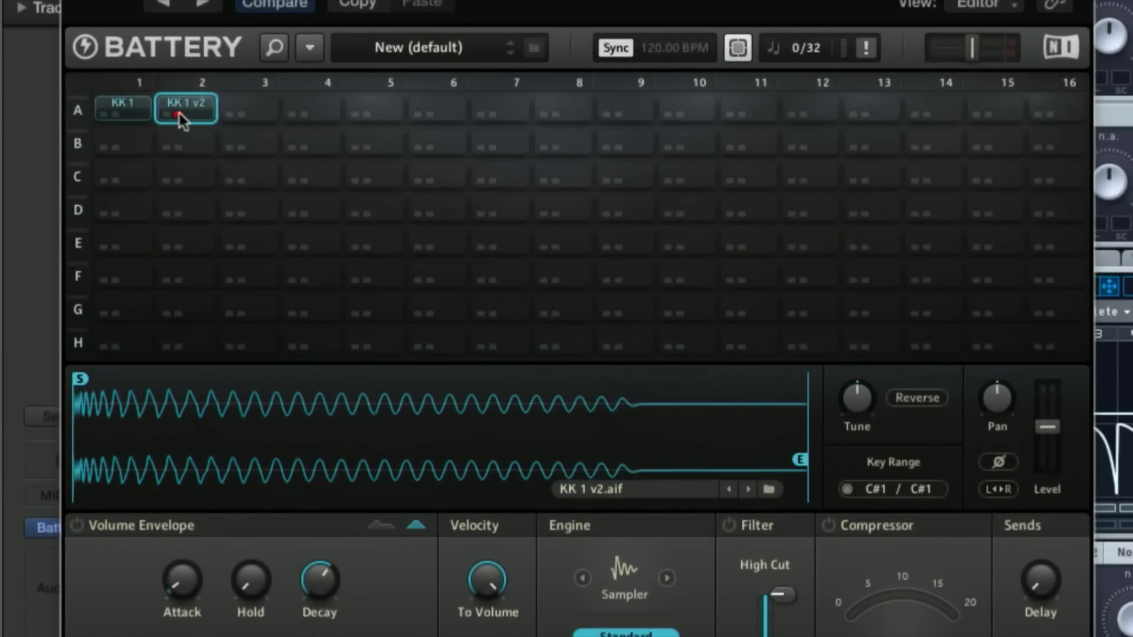
left_click(134, 103)
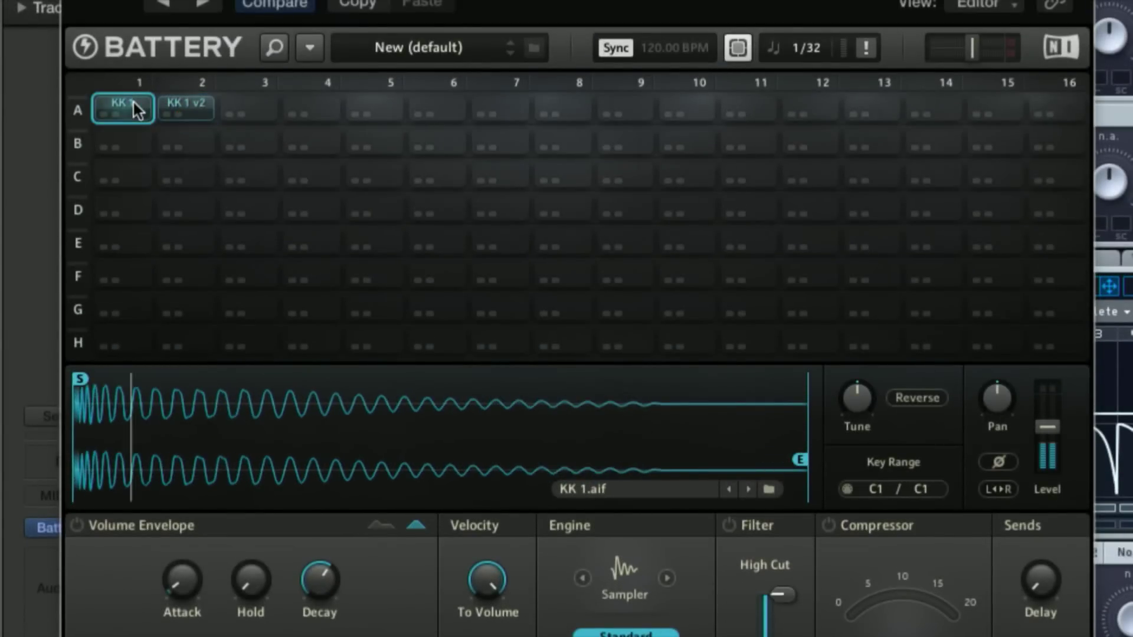
left_click(190, 104)
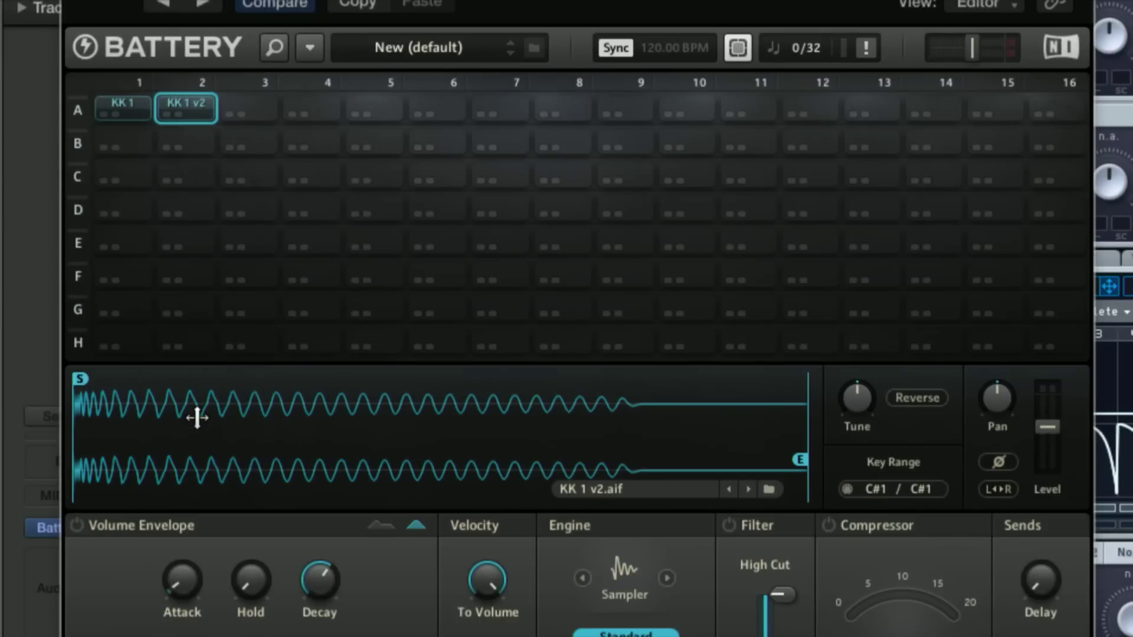
left_click(130, 108)
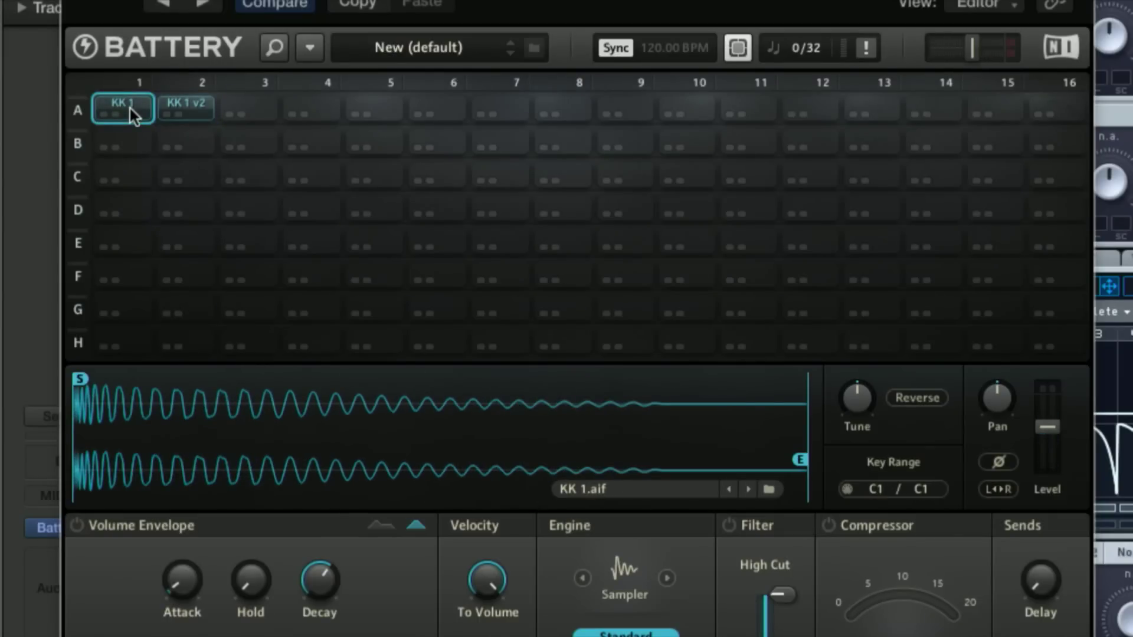
left_click(196, 103)
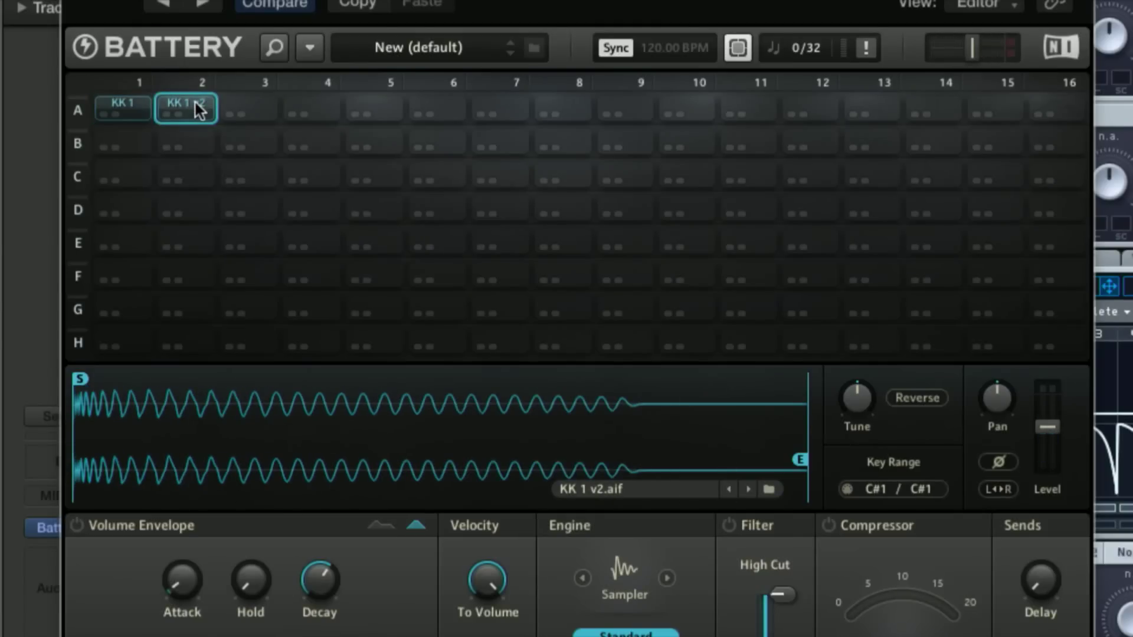